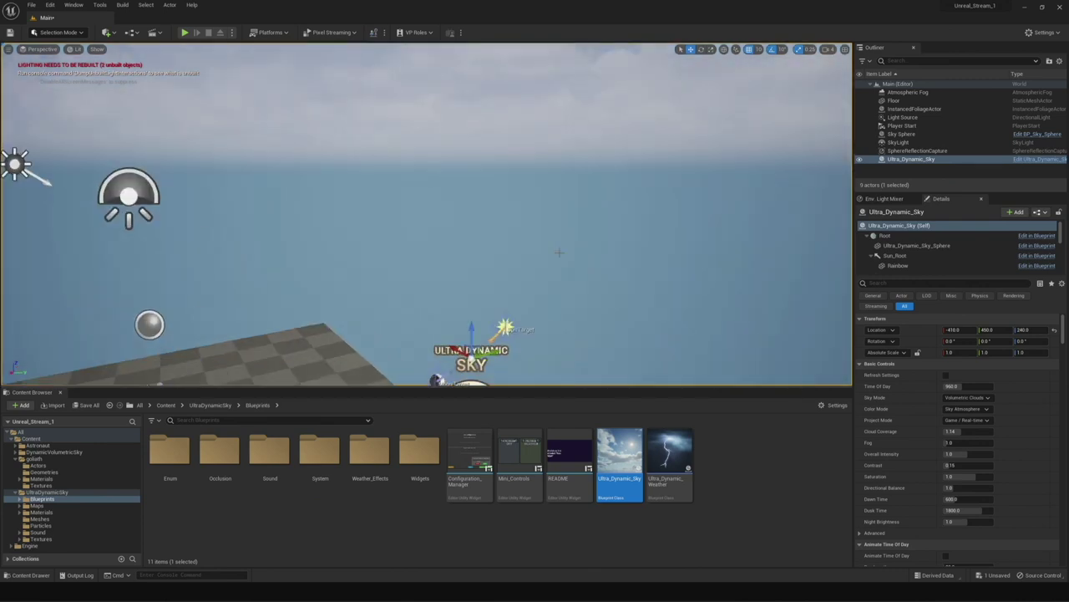
Raise the Ultra_Dynamic_Sky Time of Day to about 1324.8.
left_click_drag(961, 386, 971, 398)
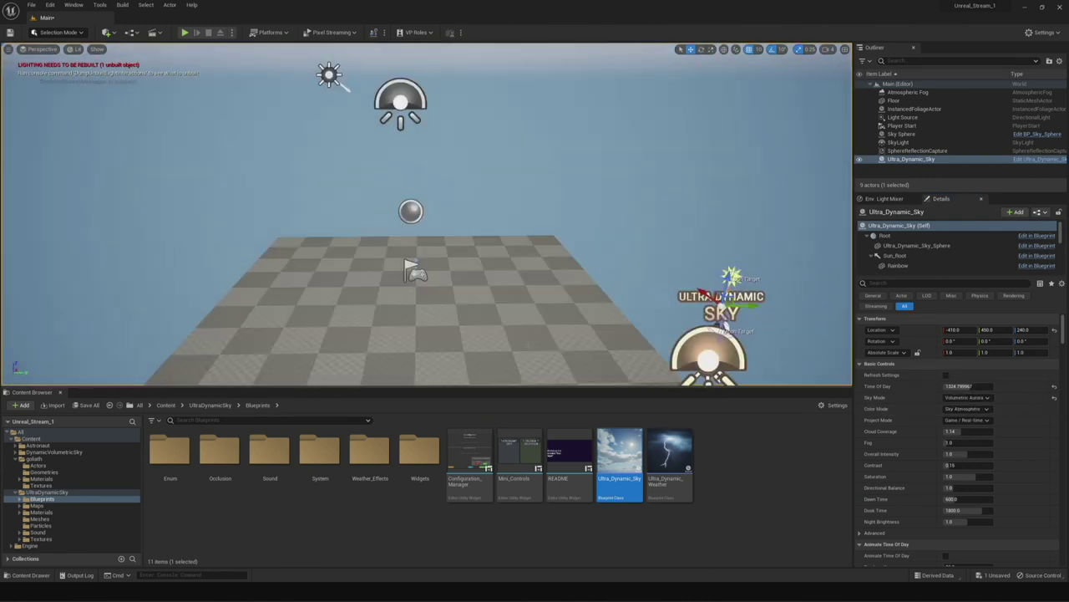
Restore the floor at its 24.5 by 24.5 scale and view it from above.
left_click(335, 347)
key("Delete")
key("ctrl+z")
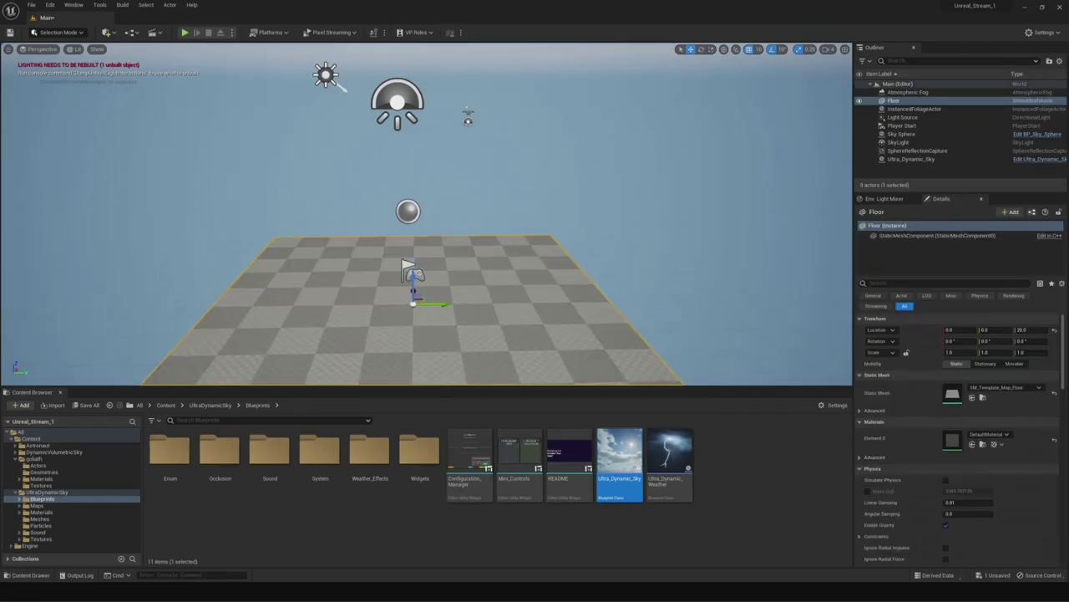
key("ctrl+z")
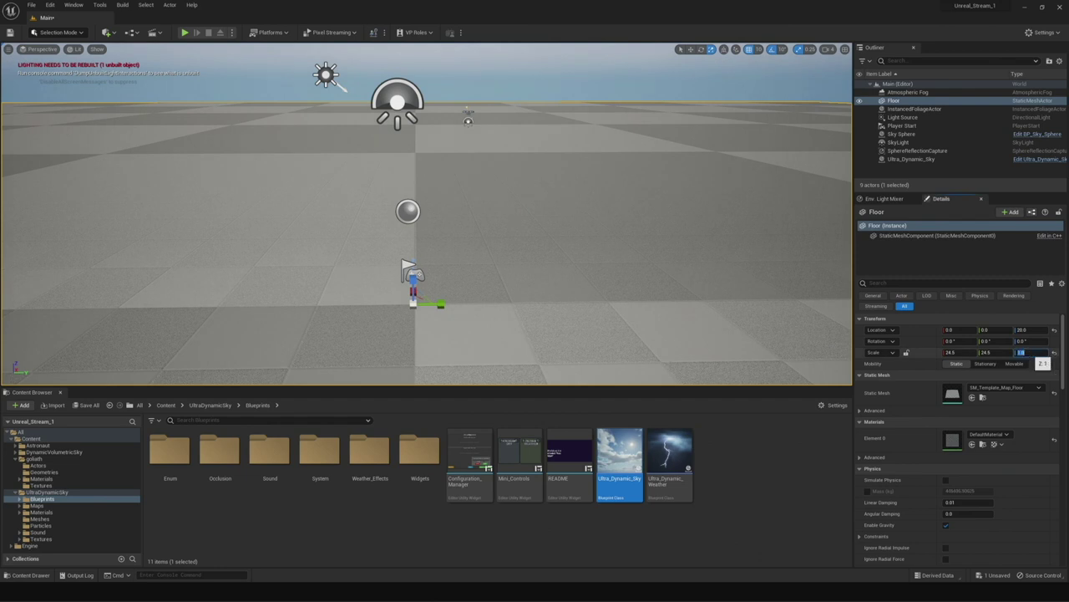
mouse_move(299, 267)
left_mouse_down("alt")
mouse_move(504, 186)
mouse_move(455, 338)
left_mouse_up("alt")
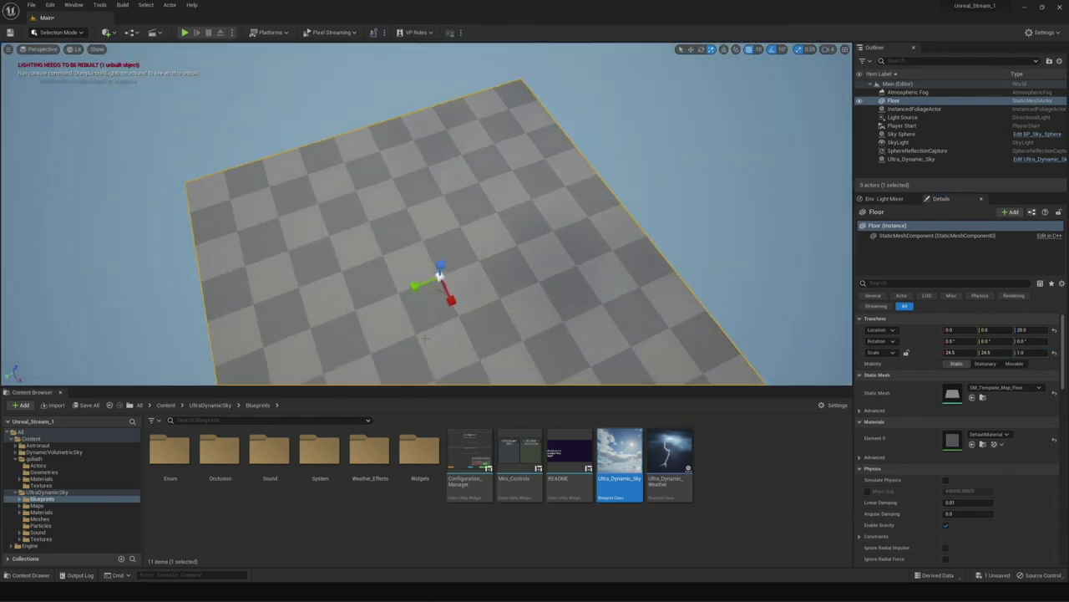
Place the KB3D_GOL_BldgLG_F tower from goliath/Actors on the floor and frame it.
left_click(39, 465)
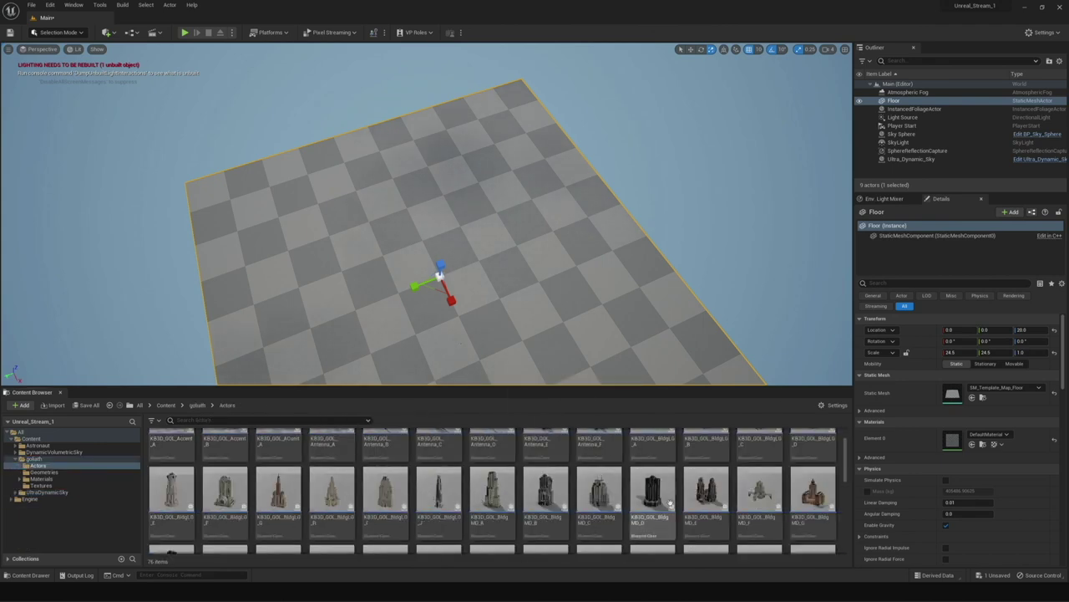
left_click_drag(549, 186, 549, 188)
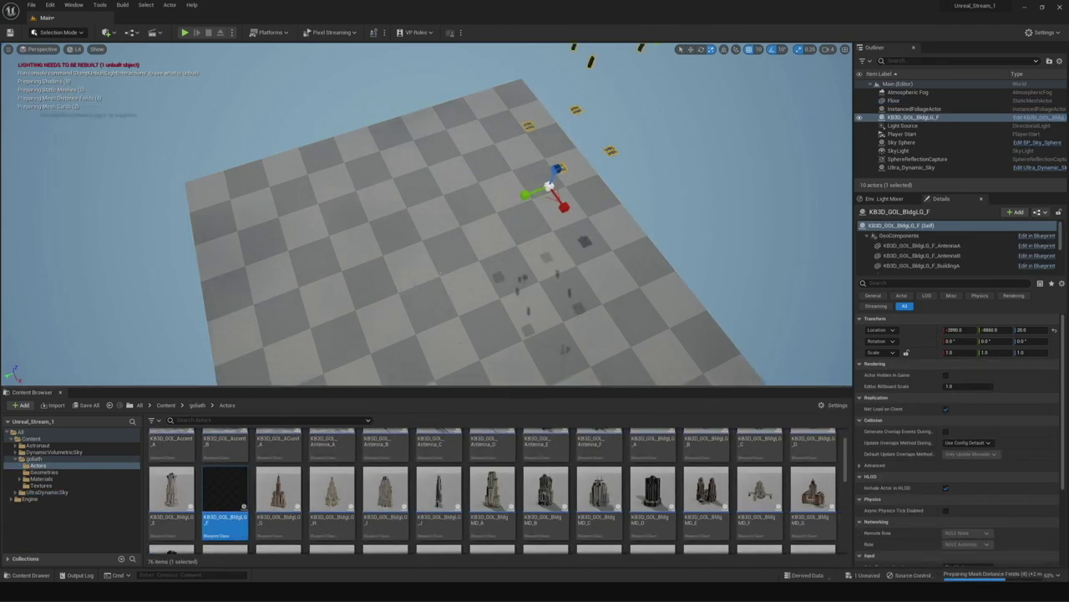
key("f")
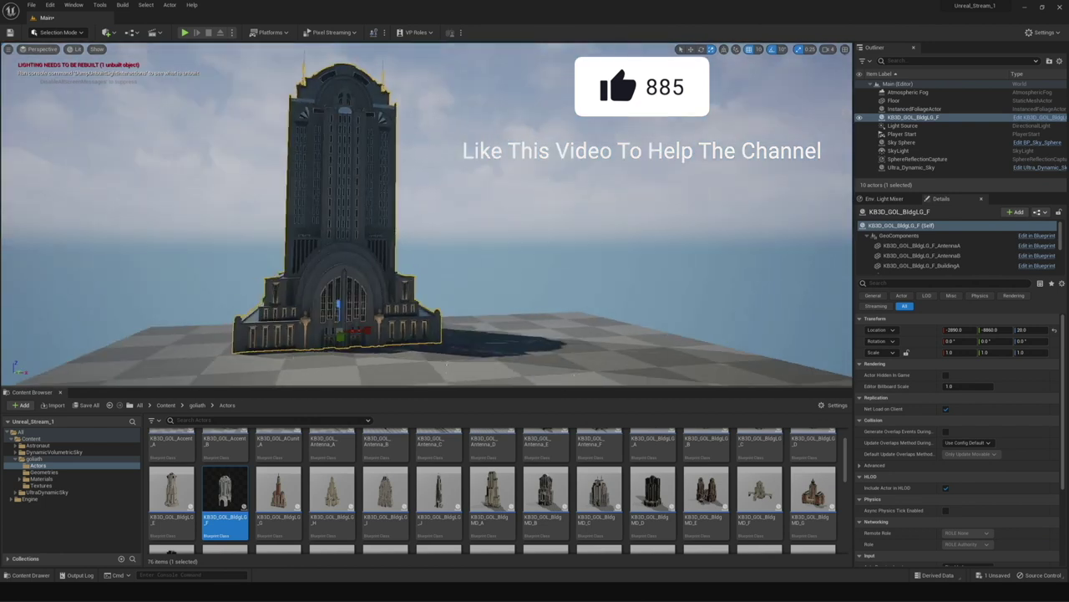
Create a cine camera from the view, adjust its exposure compensation, and add it to a new Level Sequence.
left_click(10, 48)
left_click(159, 238)
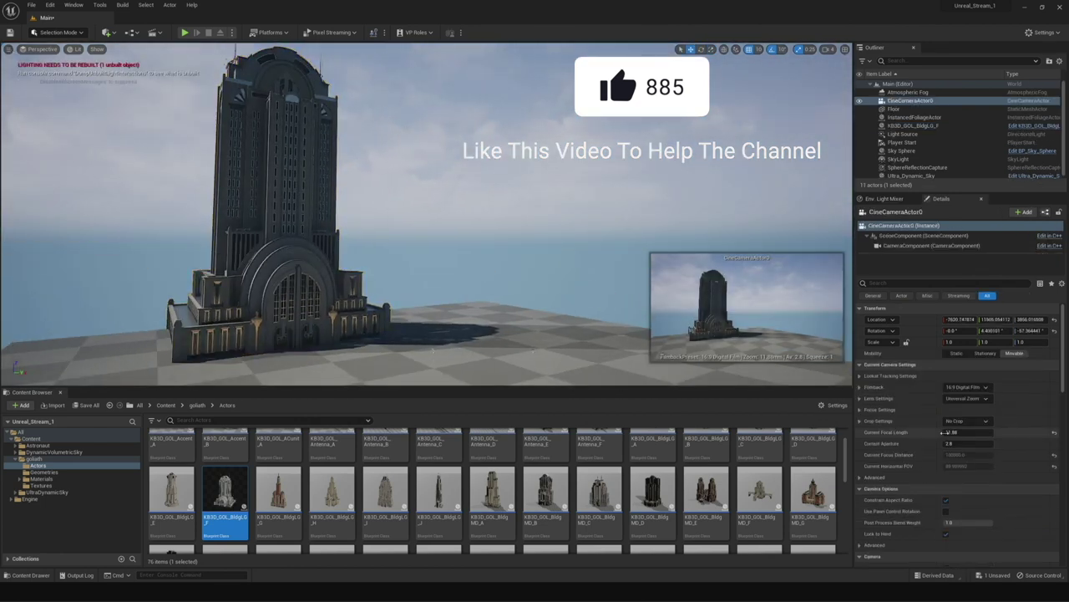
scroll(943, 431, "down", 5)
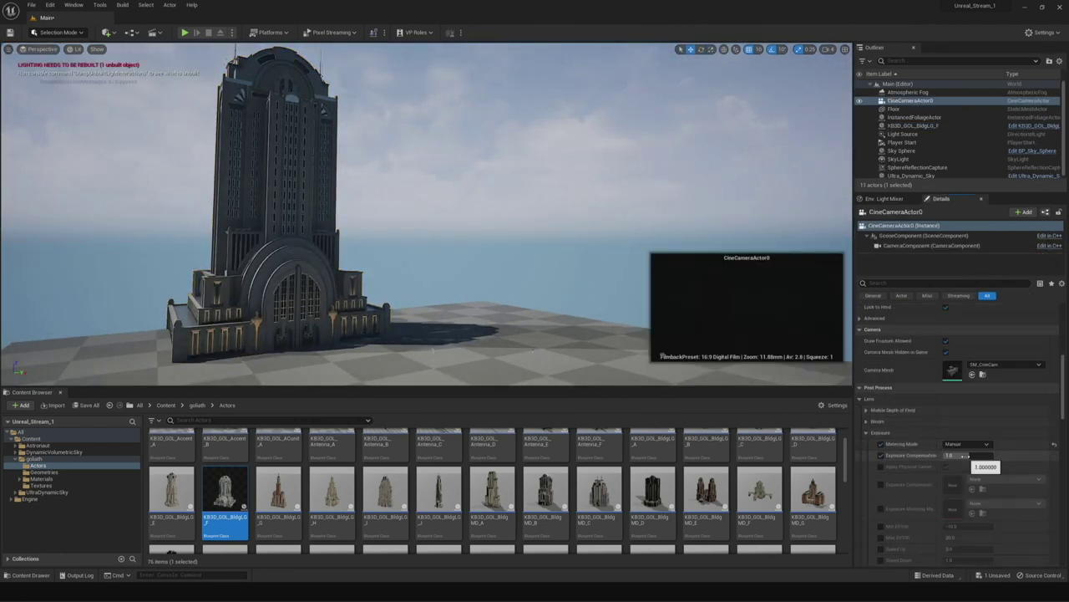
double_click(961, 455)
type("6.000002")
key("Return")
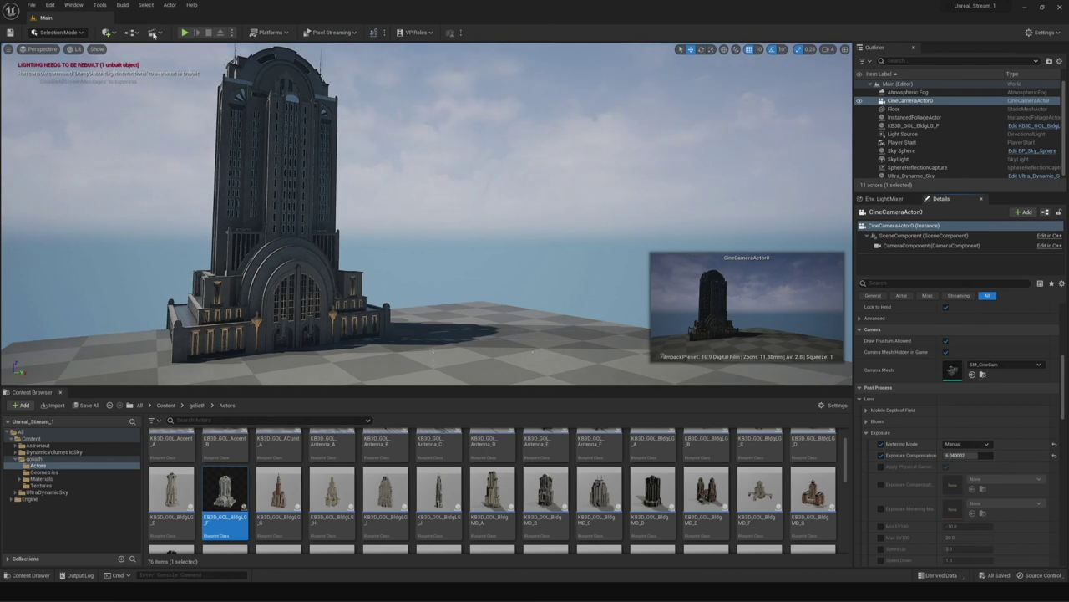
left_click(153, 34)
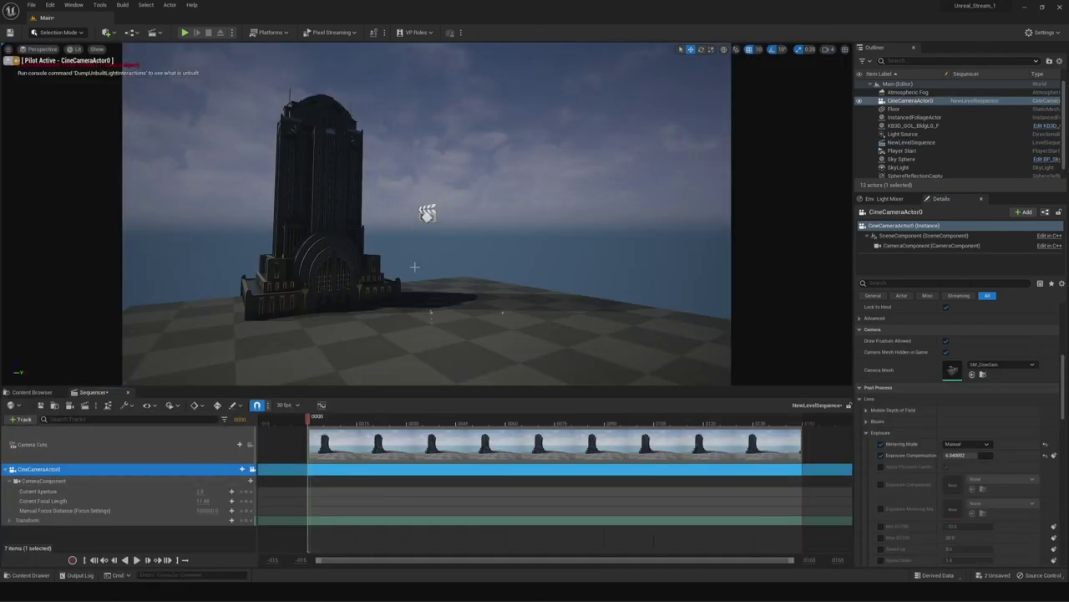
Set the Ultra_Dynamic_Sky Time of Day to dusk.
scroll(919, 150, "down", 1)
left_click(911, 173)
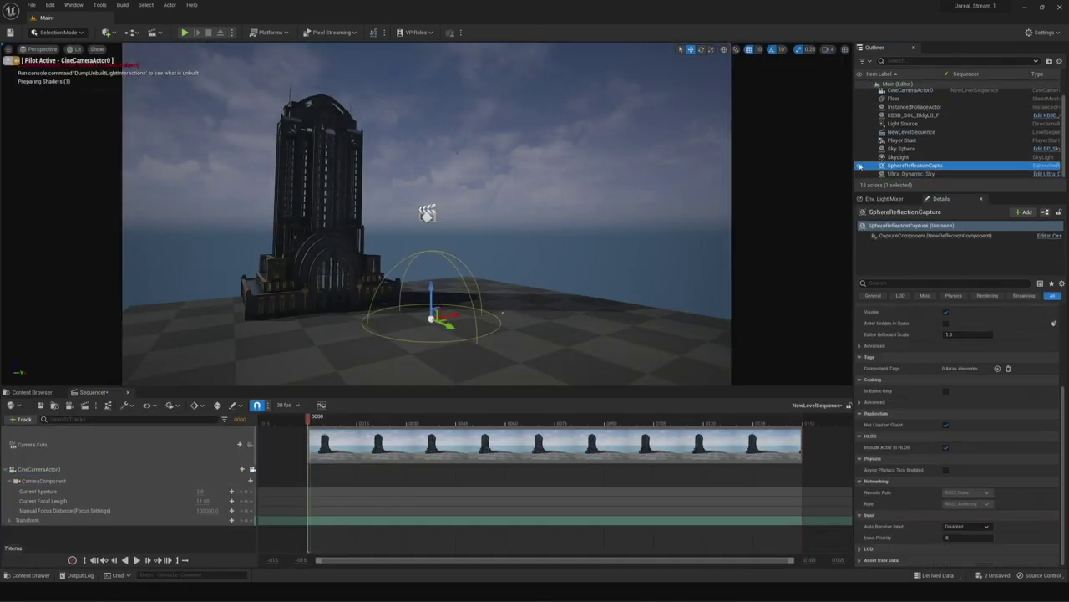
scroll(967, 332, "up", 5)
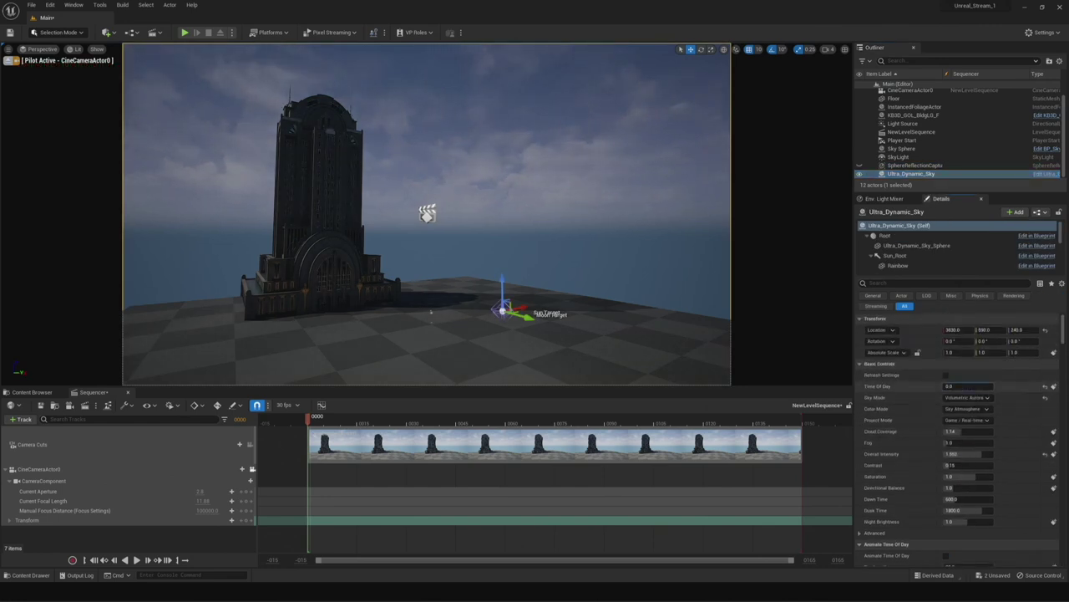
left_click_drag(969, 386, 986, 386)
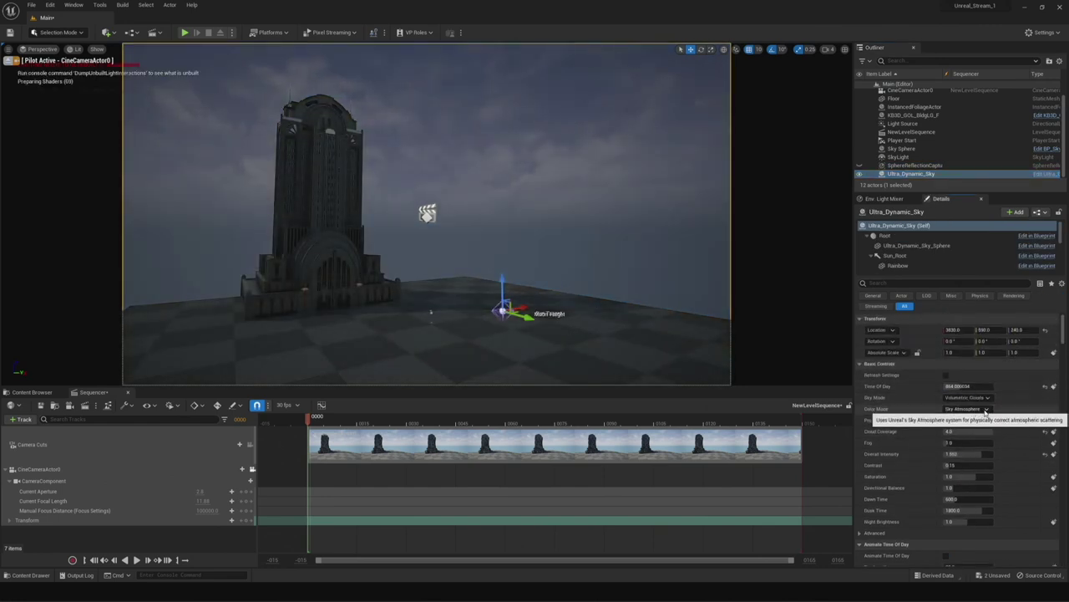
Add KB3D_GOL_BldgMD_F beside the tower, then give the cine camera an 85mm prime lens and lower it.
left_click(32, 392)
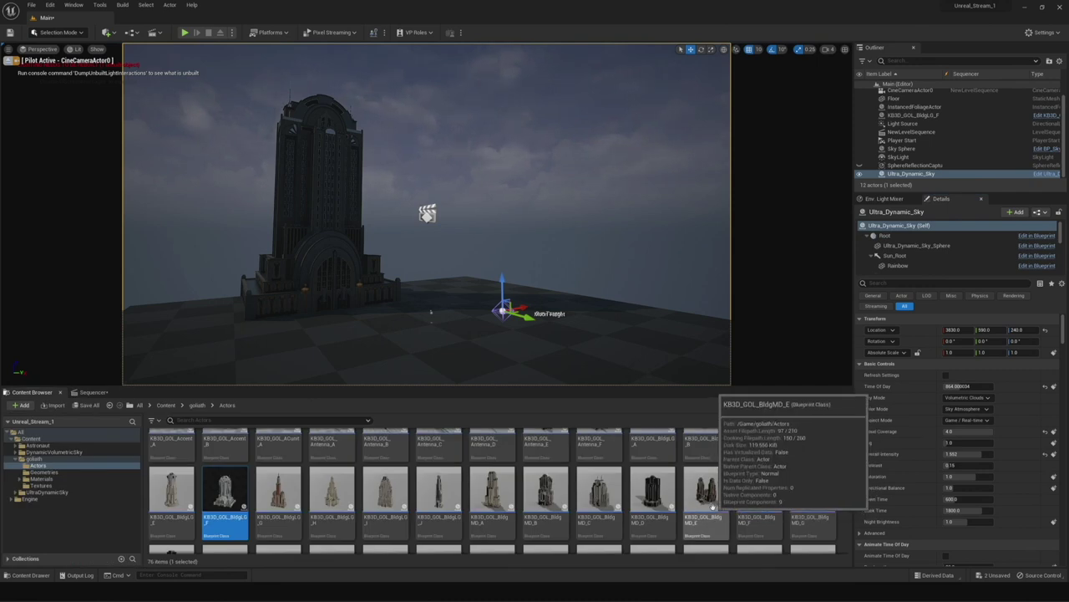
left_click_drag(759, 493, 548, 346)
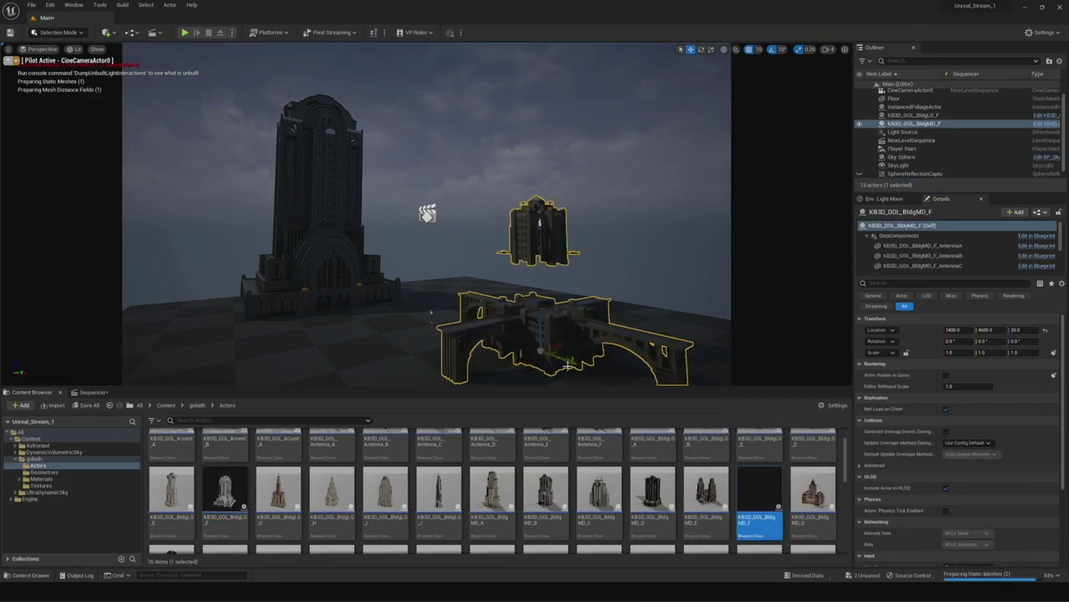
left_click(910, 90)
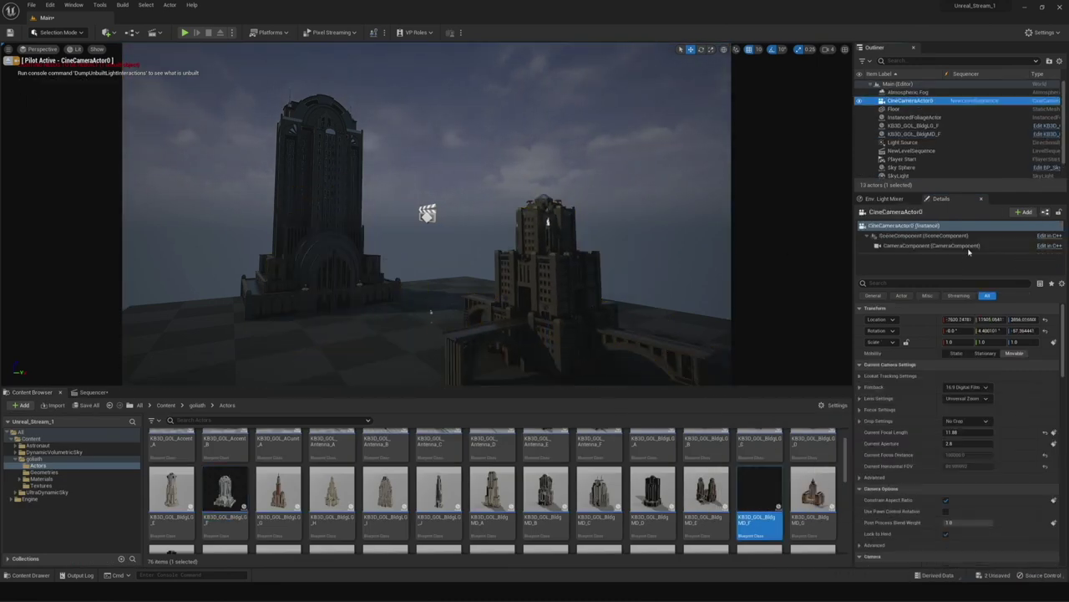
left_click(968, 398)
left_click(969, 442)
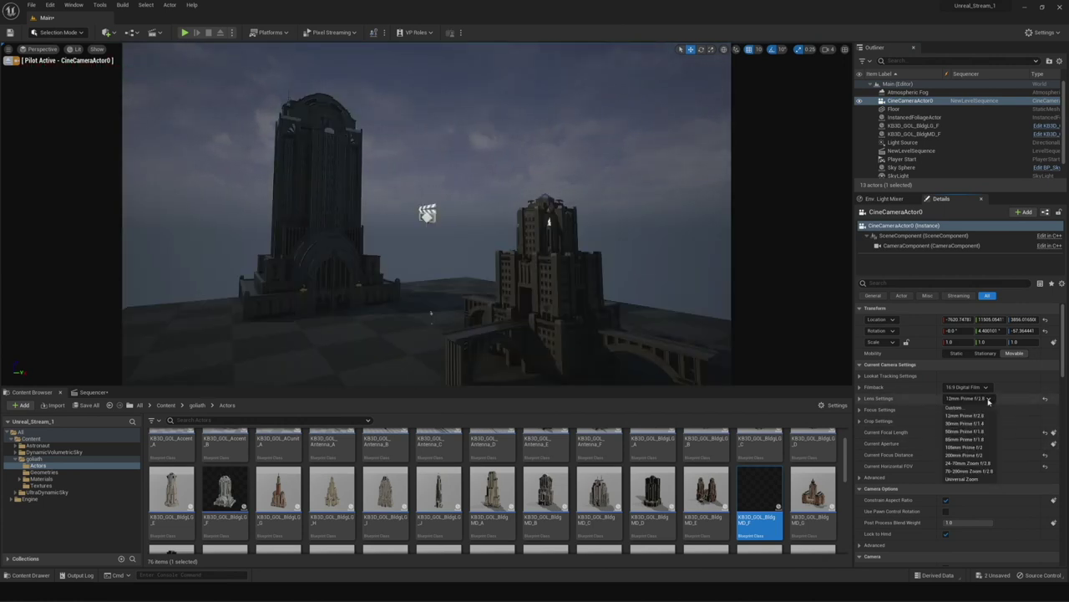
left_click(965, 439)
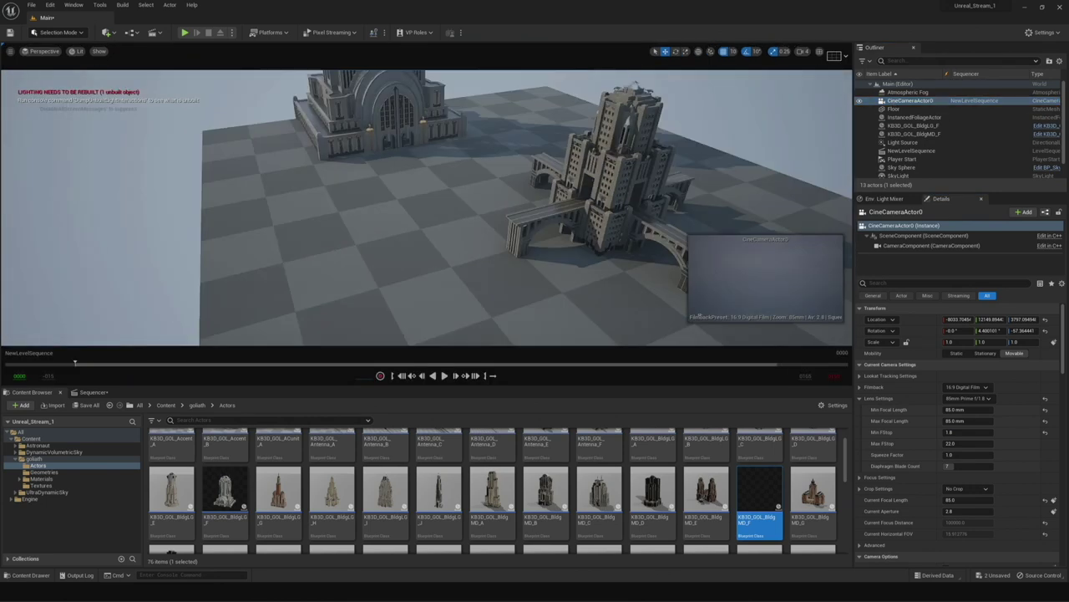
scroll(700, 312, "up", 3)
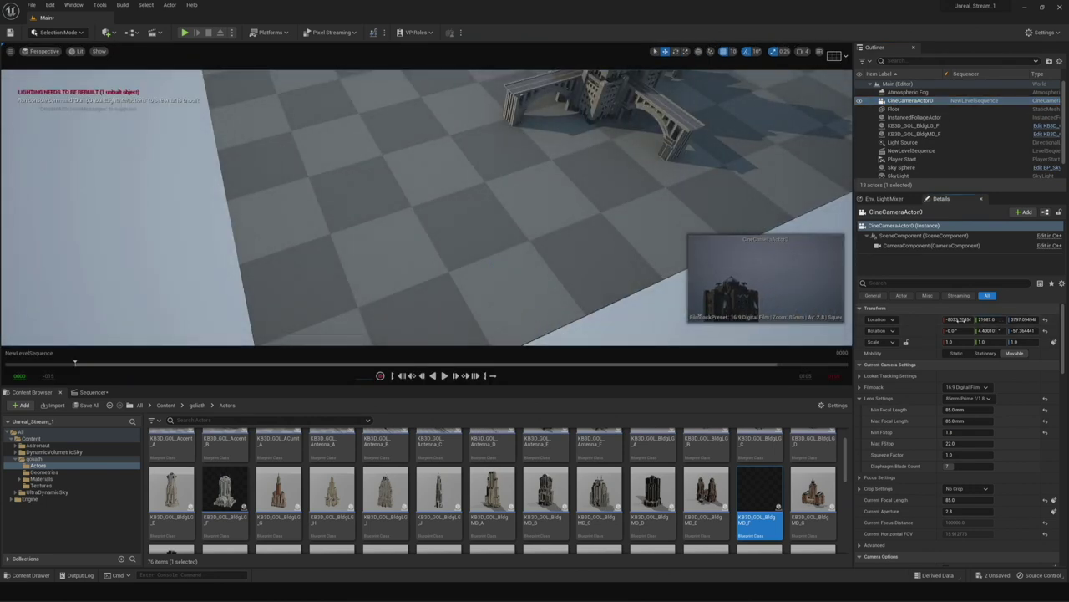
left_click_drag(1018, 319, 1030, 319)
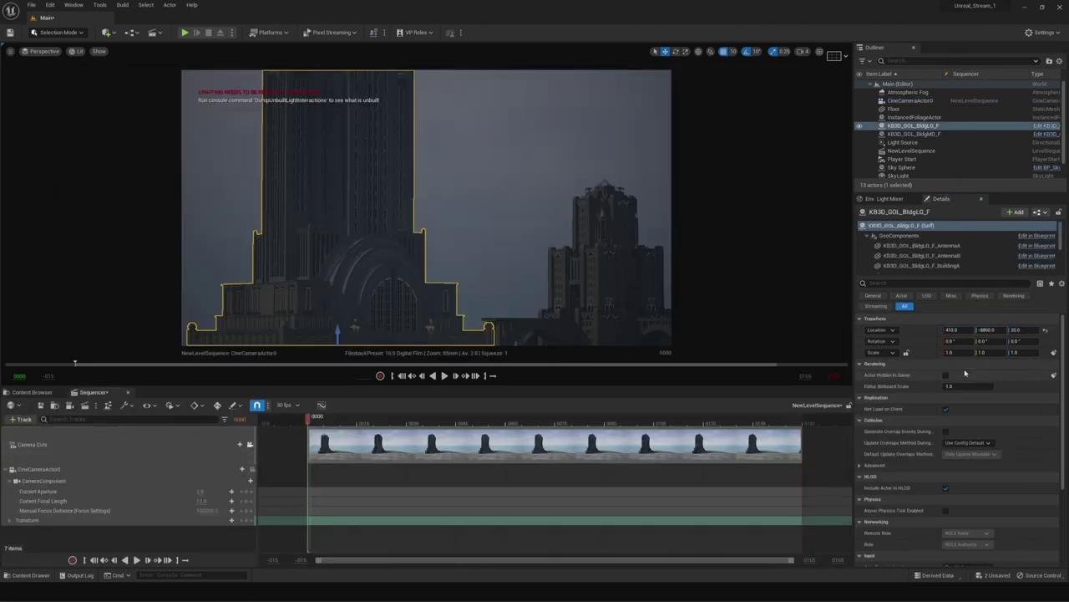
Place KB3D_GOL_Statue_B into the scene.
left_click(591, 316)
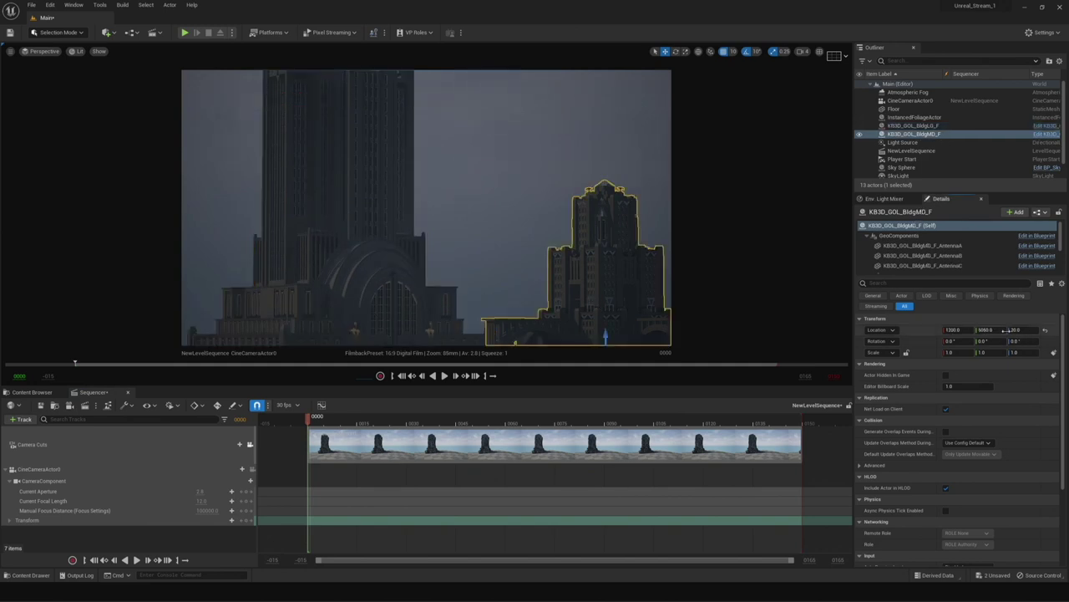
left_click(32, 392)
left_click_drag(706, 485, 218, 244)
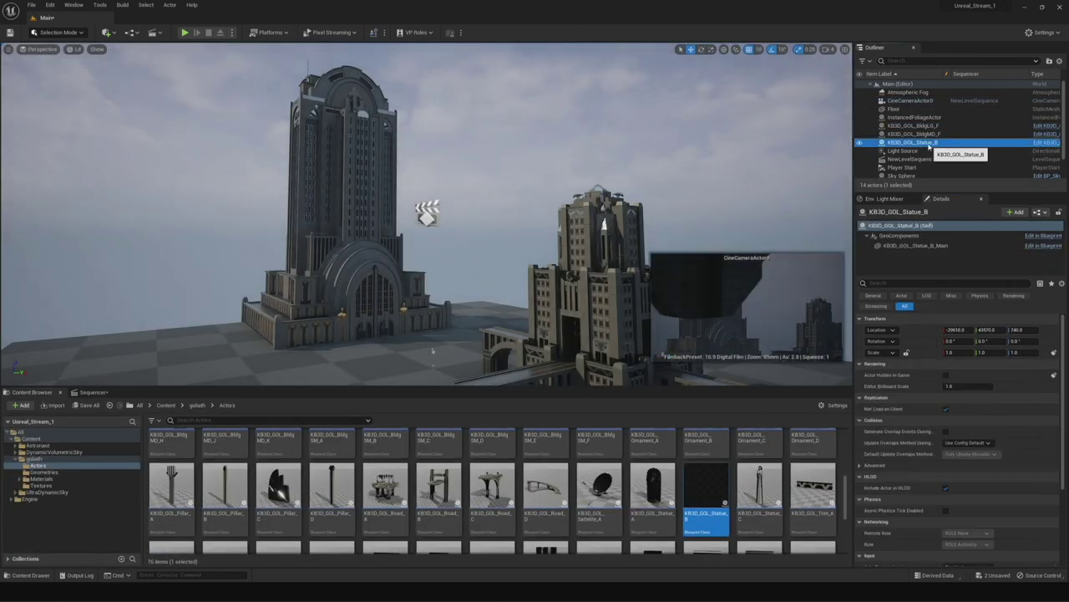
In Unlit view, move the 6.25-scale statue further left of the buildings.
scroll(408, 313, "up", 5)
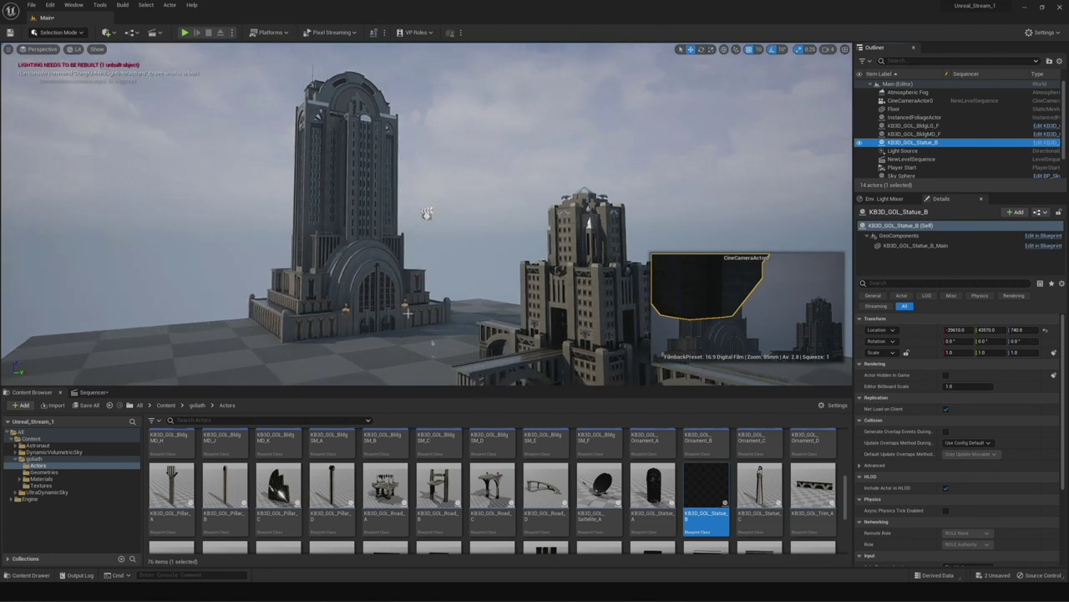
right_click_drag(407, 314, 334, 209)
left_click(79, 48)
left_click(92, 84)
mouse_move(335, 155)
right_mouse_down()
mouse_move(435, 198)
mouse_move(441, 249)
mouse_move(179, 304)
mouse_move(688, 325)
right_mouse_up()
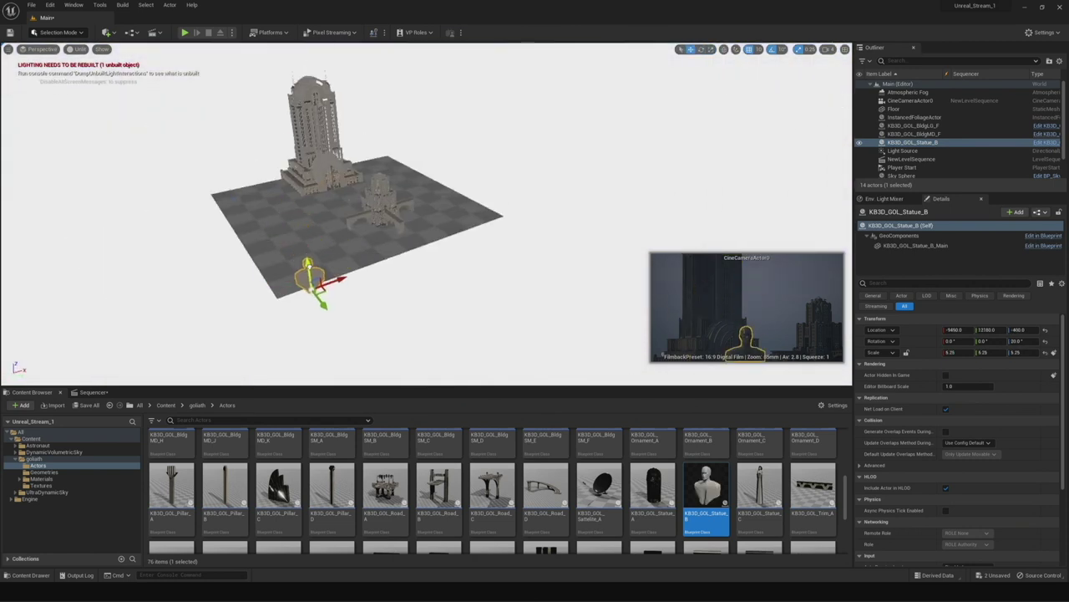
left_click_drag(311, 272, 251, 288)
Add a KB3D_GOL_Road_D piece at ground level and move it into position.
left_click(401, 305)
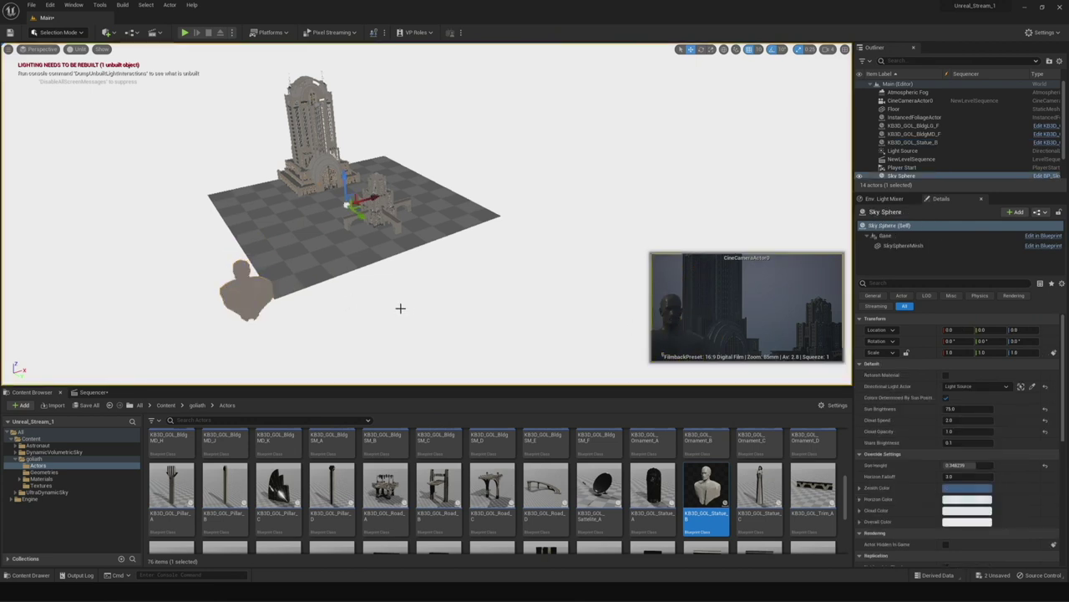
right_click_drag(465, 256, 434, 276)
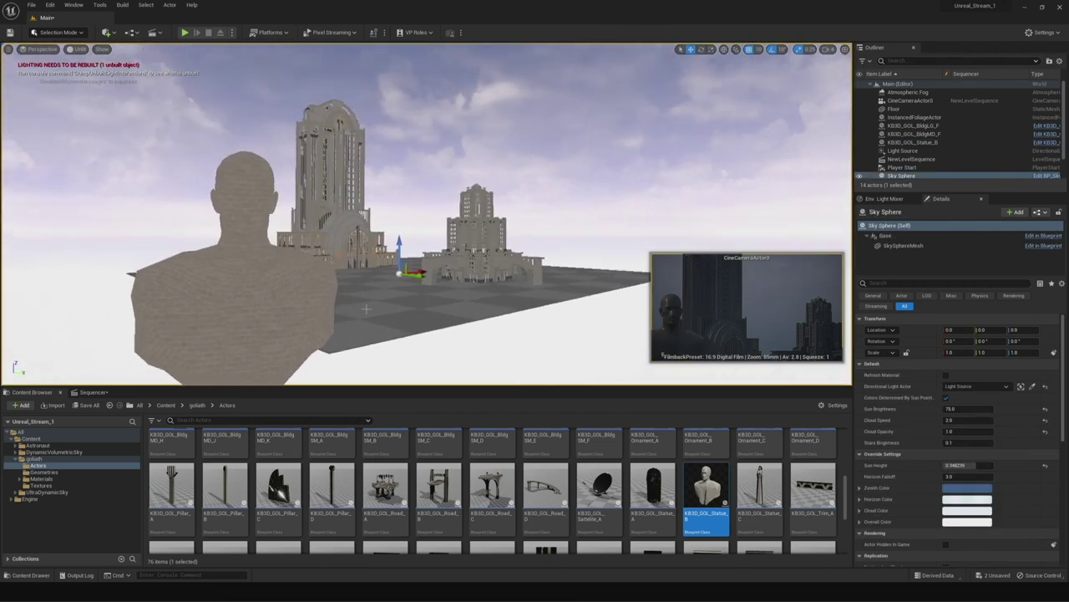
mouse_move(546, 484)
left_mouse_down()
mouse_move(497, 317)
mouse_move(431, 322)
left_mouse_up()
left_click(89, 394)
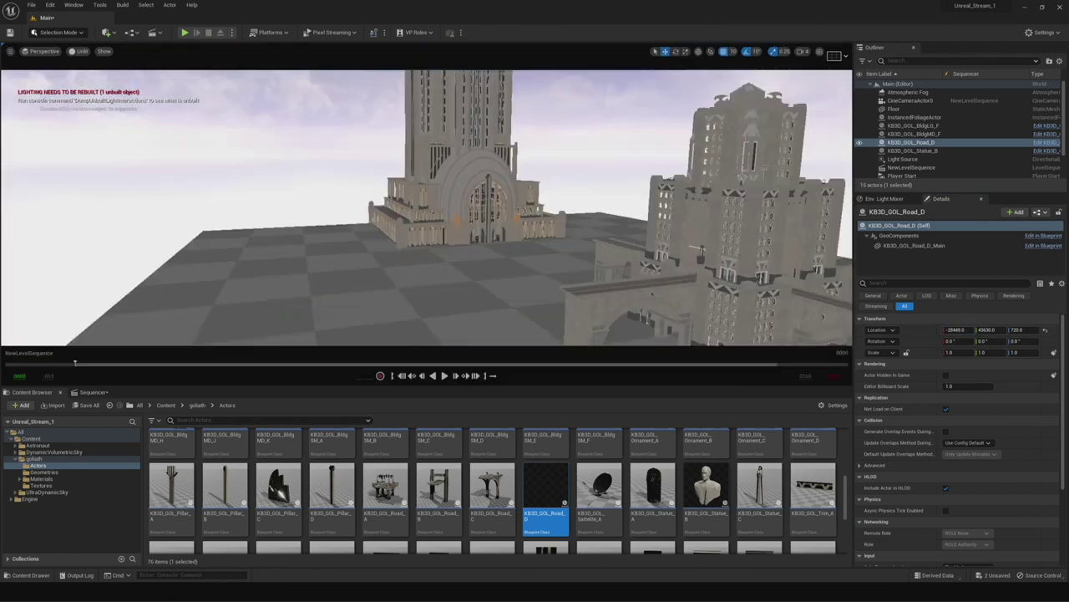
mouse_move(731, 249)
left_mouse_down()
mouse_move(531, 239)
mouse_move(539, 186)
left_mouse_up()
key("w")
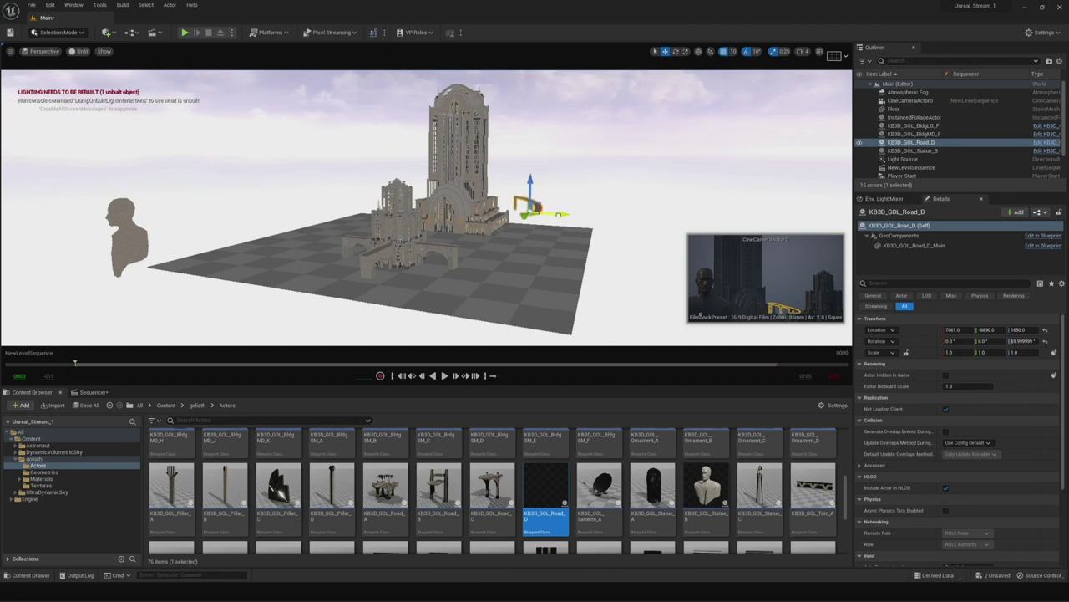
Duplicate the road piece into two copies, raising one higher.
left_click(93, 392)
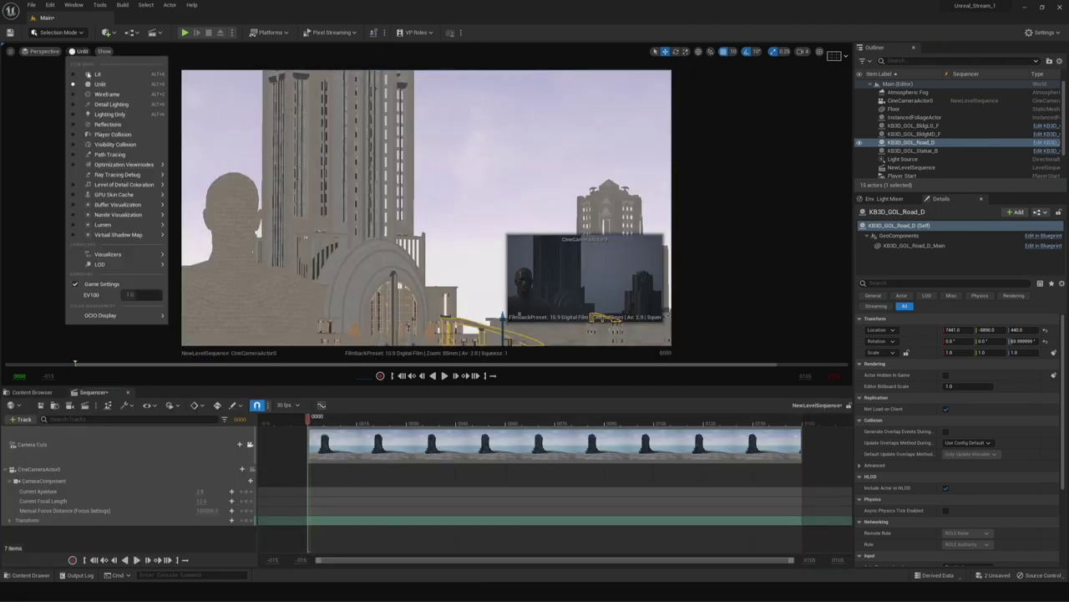
right_click(893, 114)
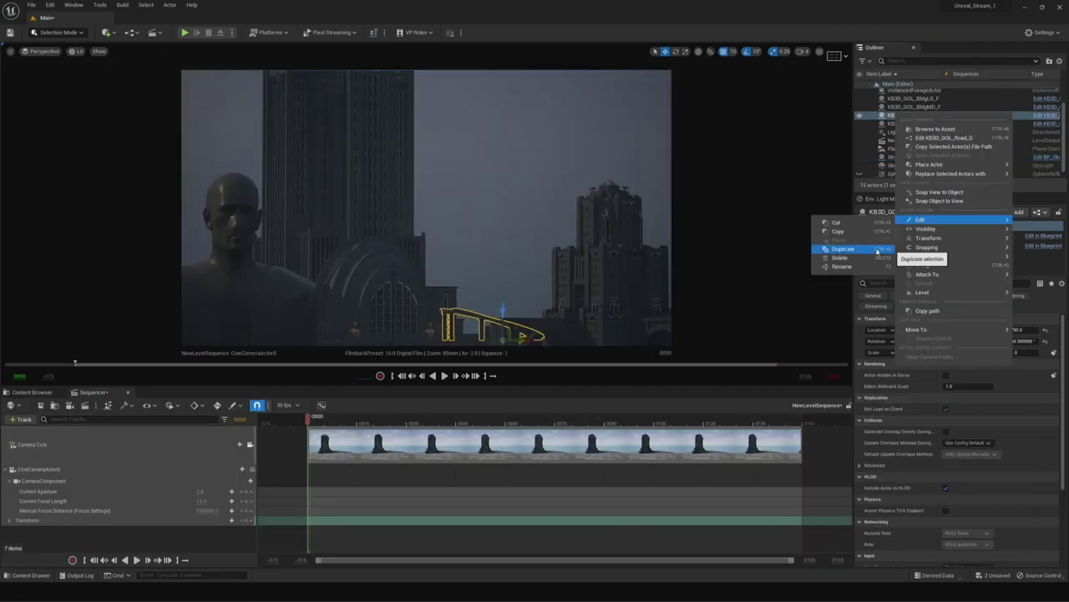
left_click(836, 250)
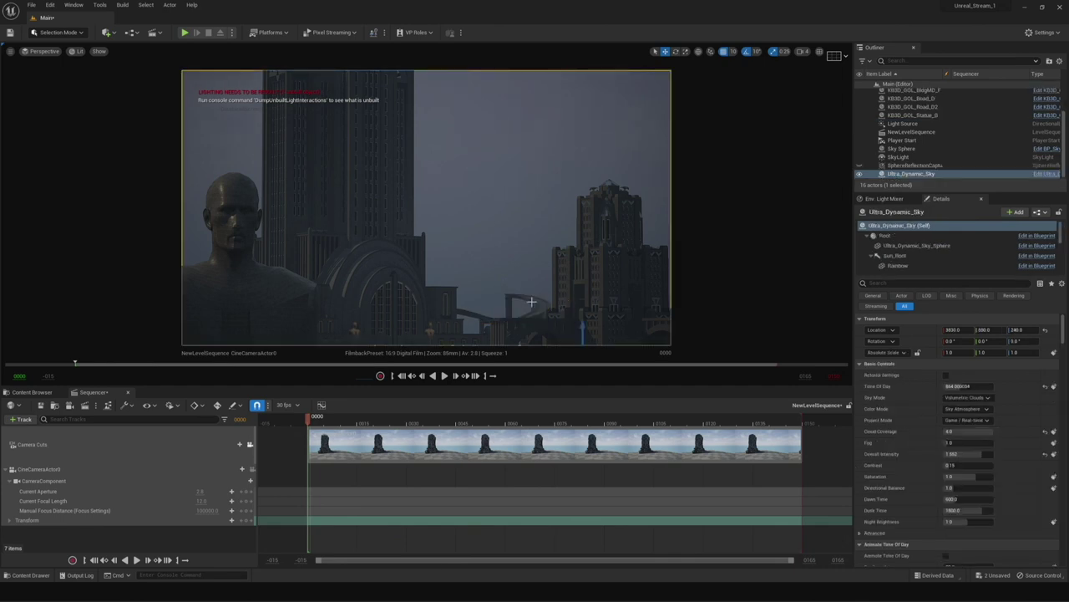
left_click_drag(546, 323, 544, 292, "alt")
left_click(504, 250)
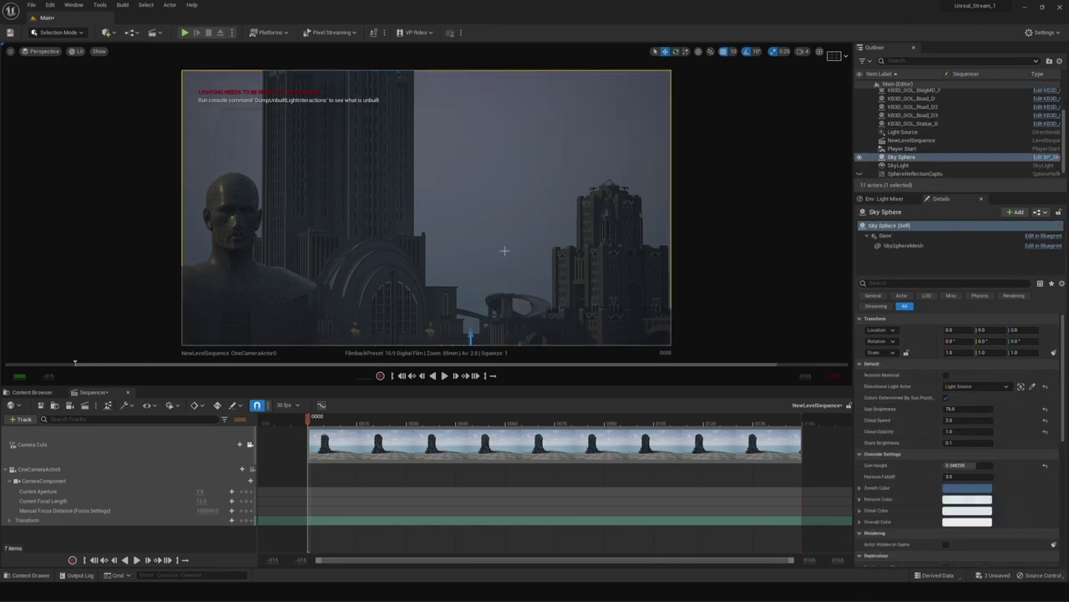
right_click_drag(325, 311, 430, 209)
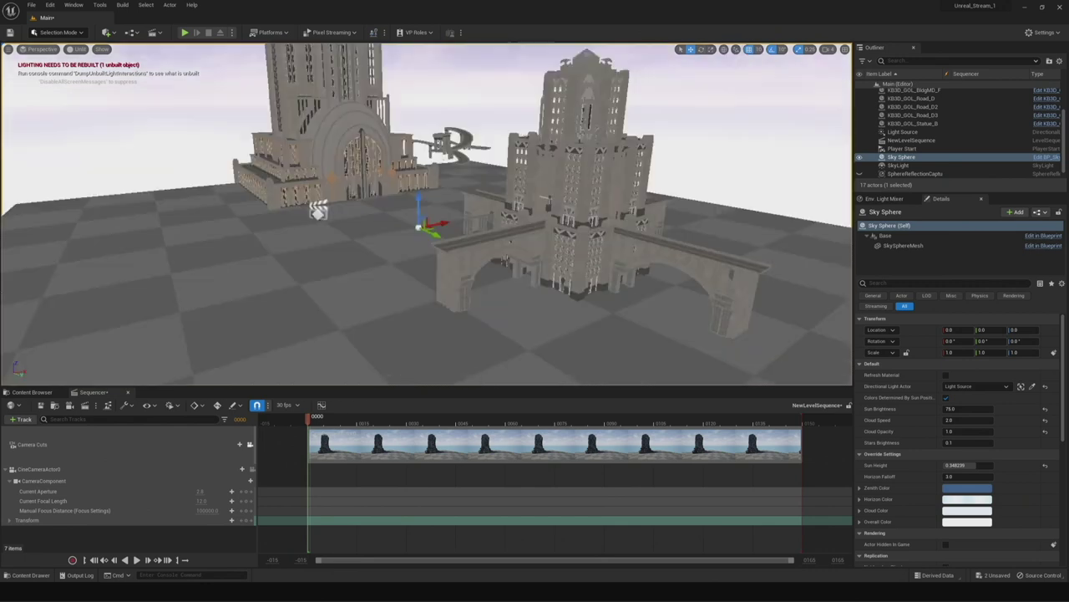
Add a Rect Light at 10000 cd and move it left beside the statue.
left_click(106, 33)
mouse_move(127, 110)
left_click(224, 137)
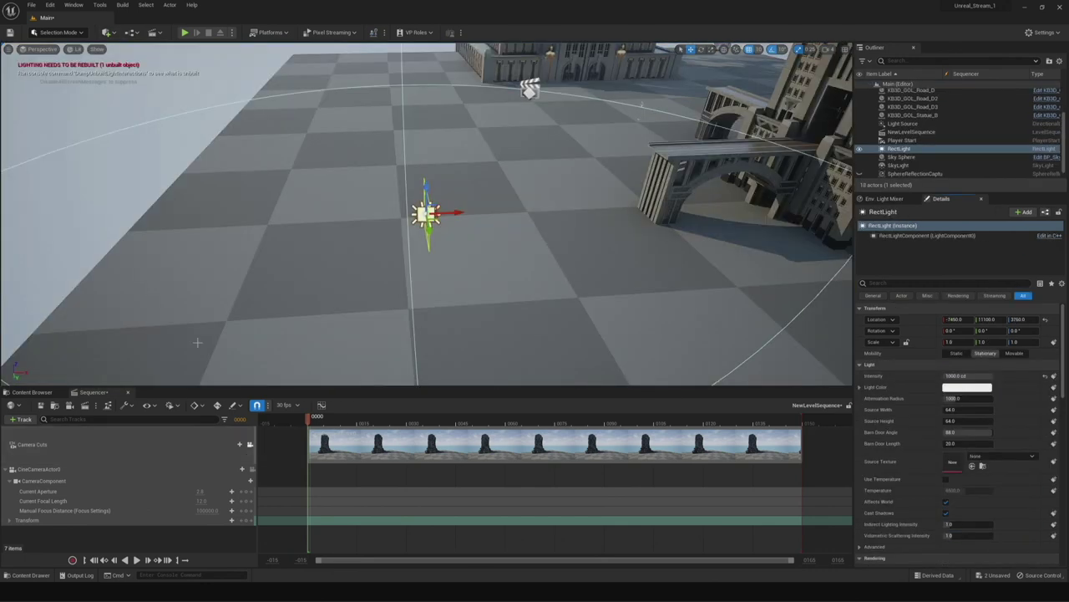
left_click(249, 444)
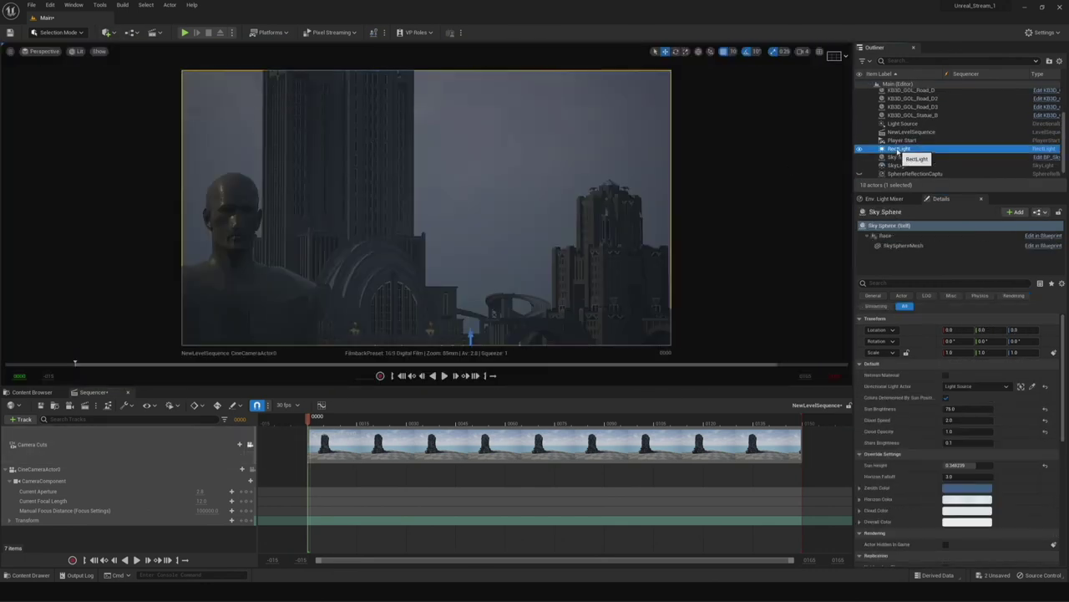
left_click_drag(295, 322, 275, 321)
left_click(974, 377)
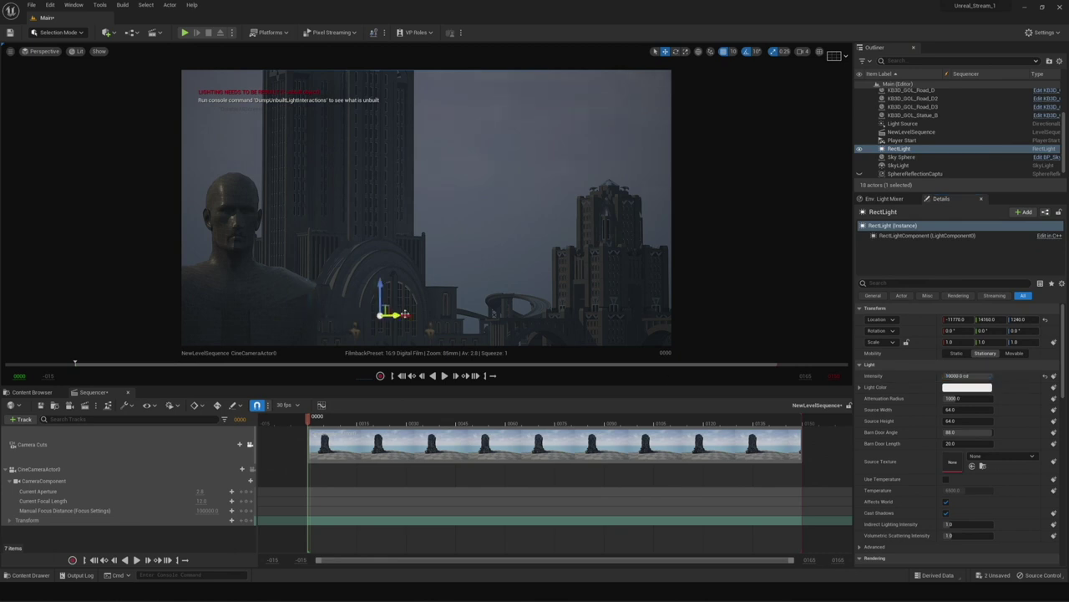
left_click_drag(407, 315, 330, 314)
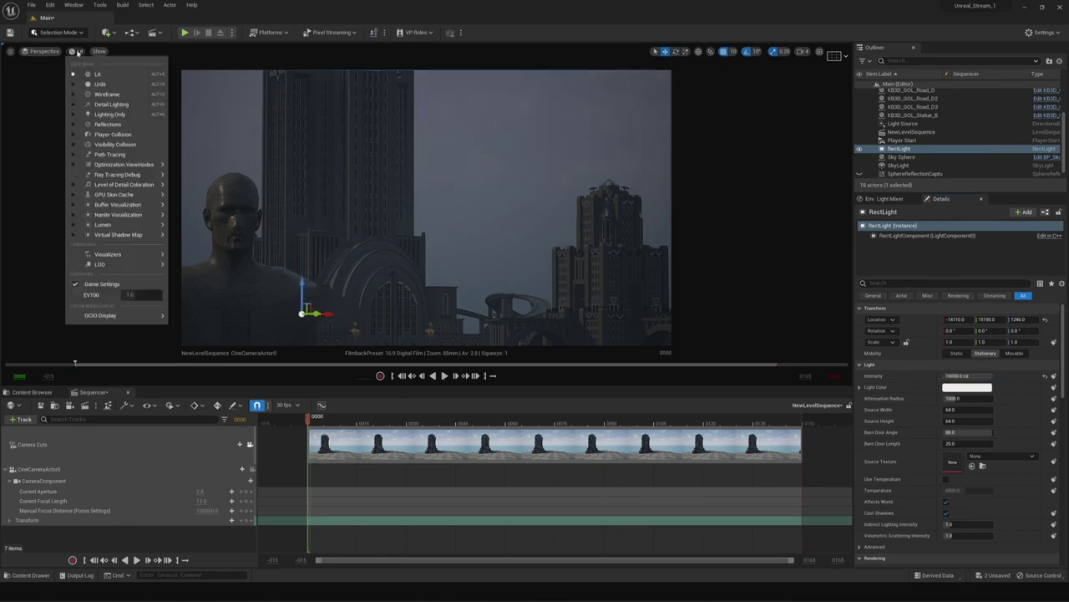
Run Build Lighting Only to rebuild lighting and reflection captures.
left_click(122, 5)
left_click(151, 135)
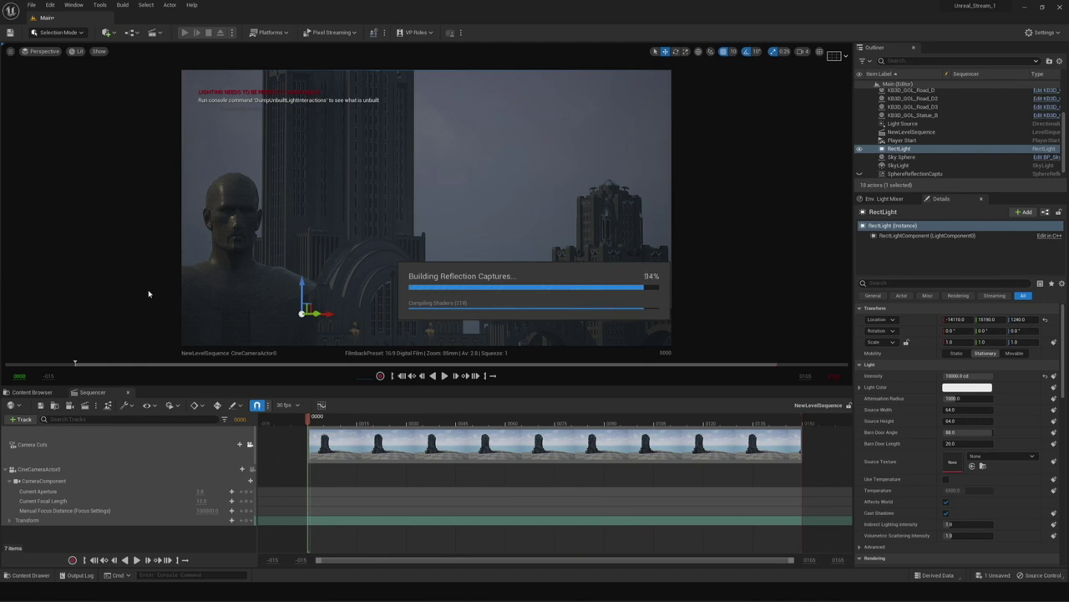
Set the Ultra_Dynamic_Sky Overall Intensity to 5.0.
scroll(908, 150, "down", 1)
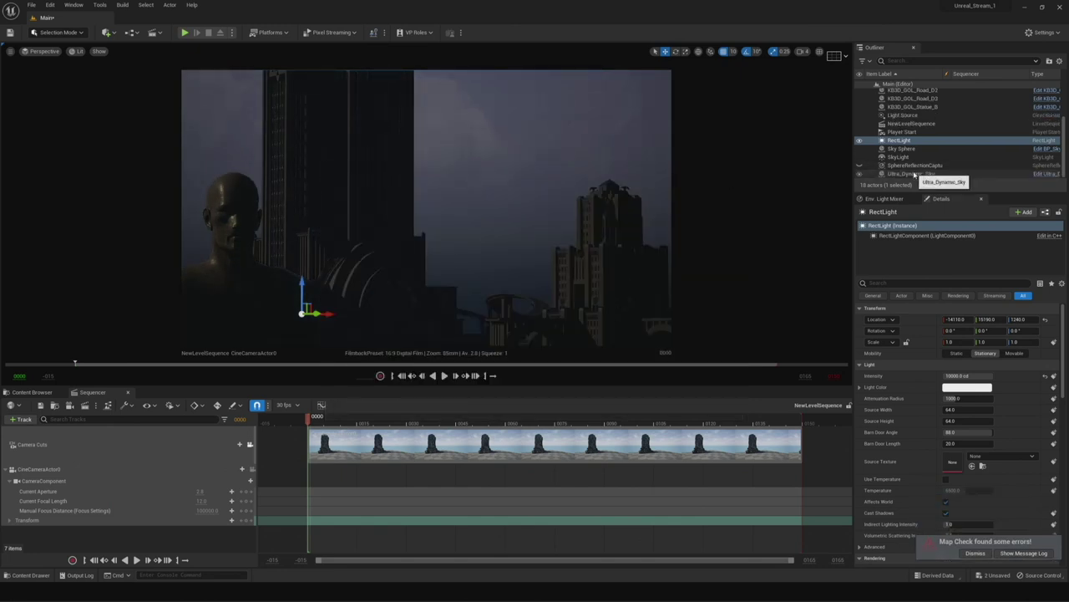
left_click(909, 173)
scroll(979, 369, "up", 1)
left_click(961, 440)
type("5")
key("Return")
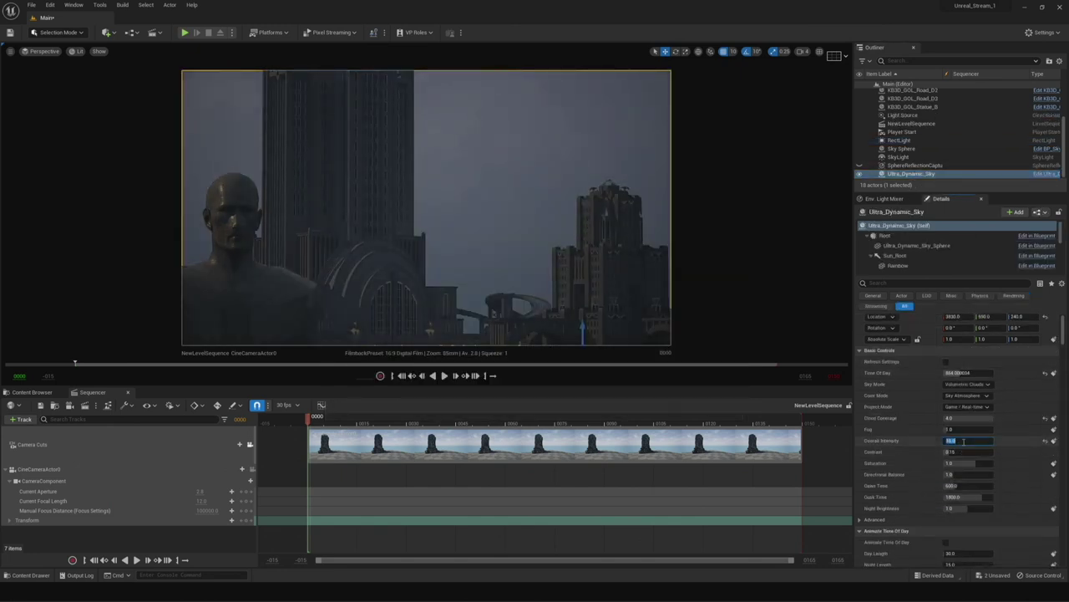
Make the rect light Movable at 500000 cd and move it further left.
left_click(441, 277)
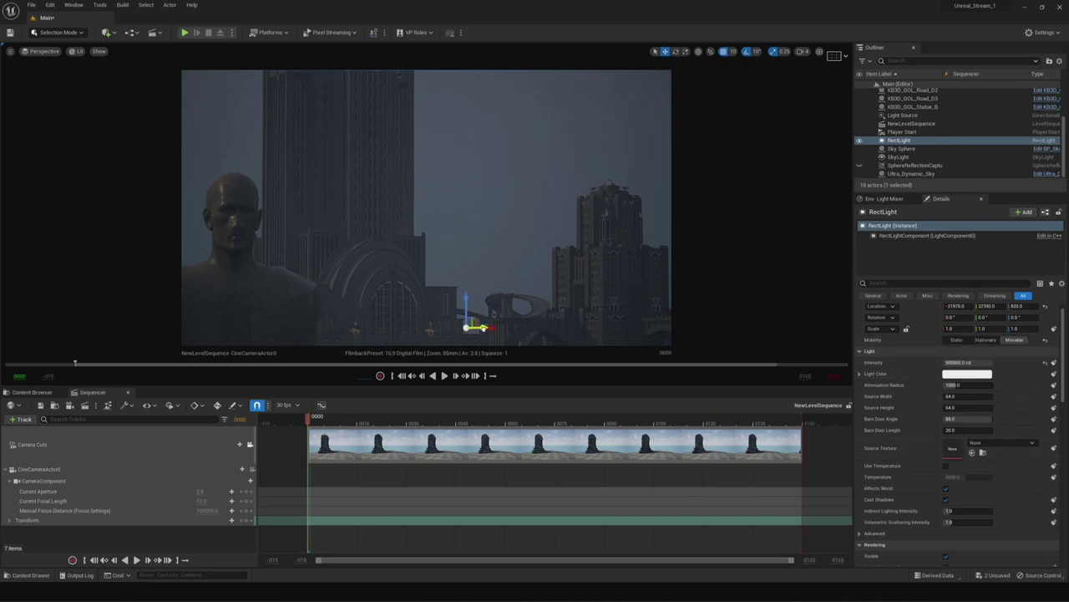
left_click_drag(957, 306, 919, 306)
scroll(1005, 420, "up", 1)
right_click_drag(33, 81, 275, 250)
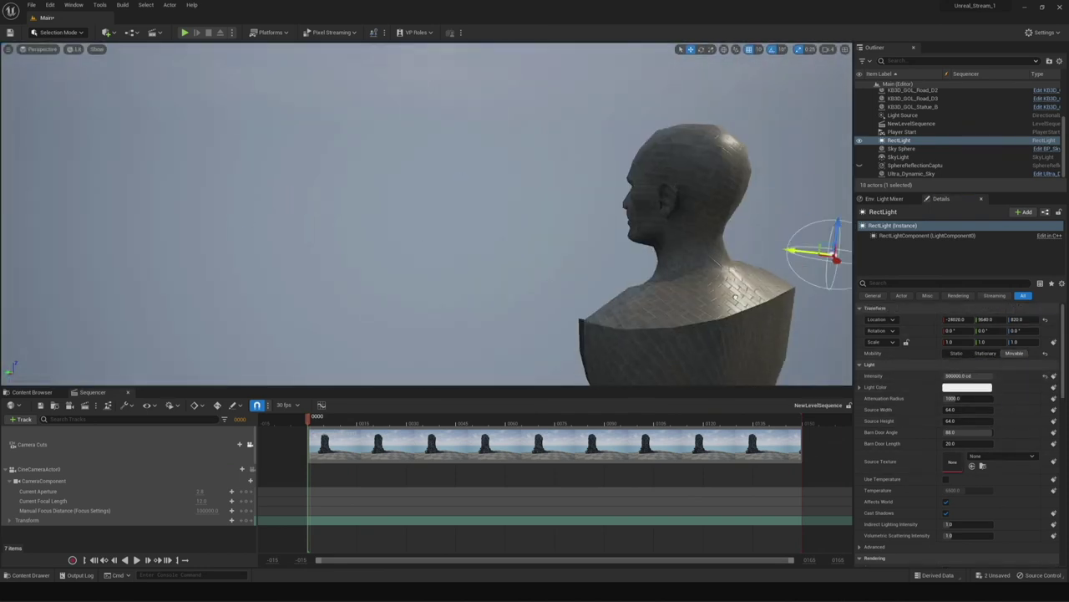
Move the rect light beside the bust, checking it in unlit and lit views.
right_click_drag(649, 299, 650, 299)
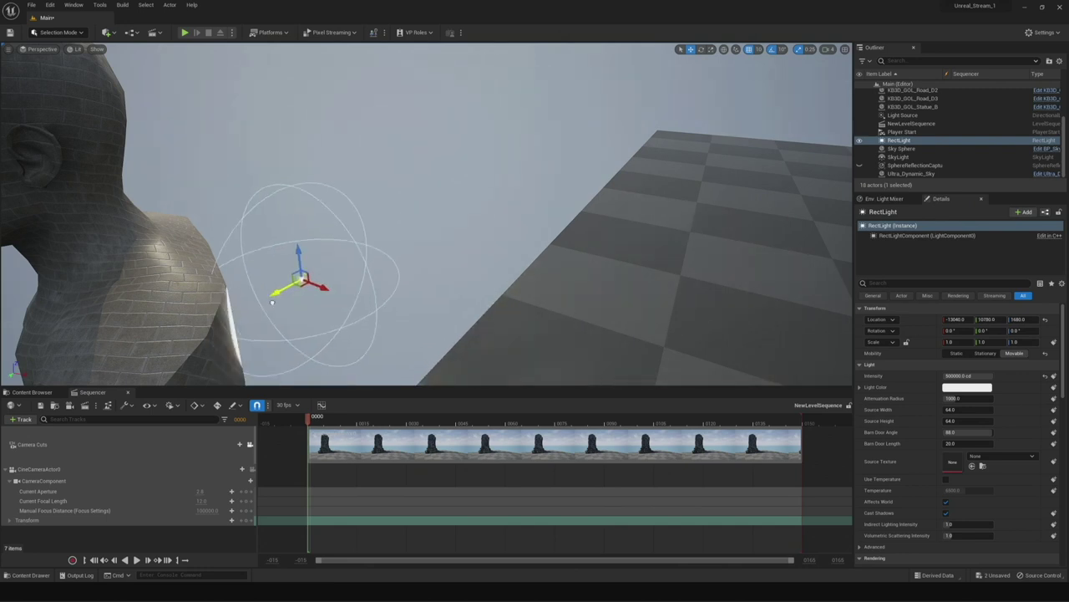
left_click(250, 444)
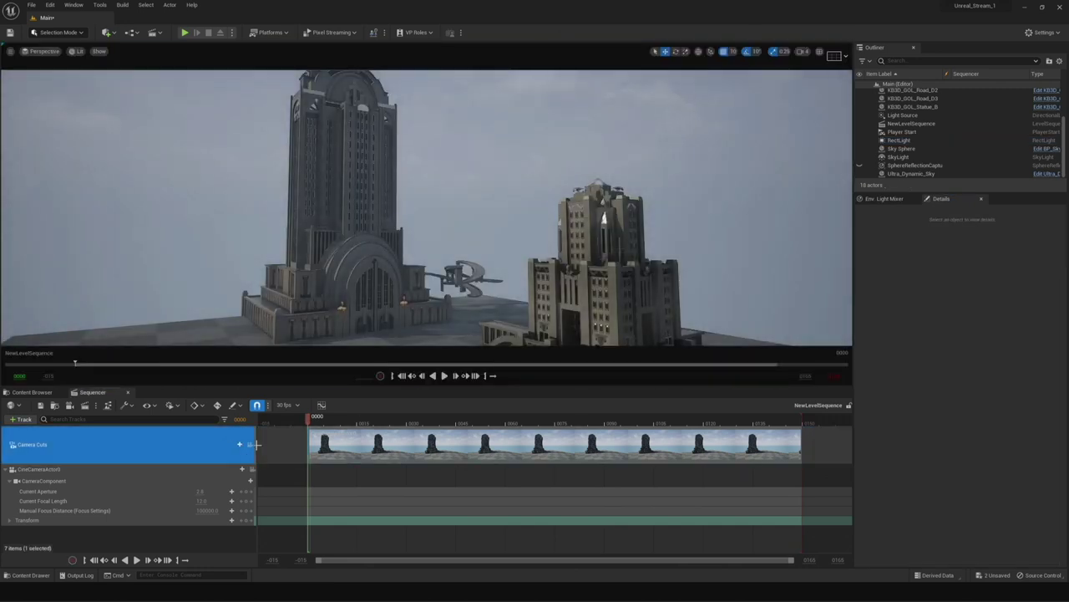
left_click_drag(300, 297, 314, 286)
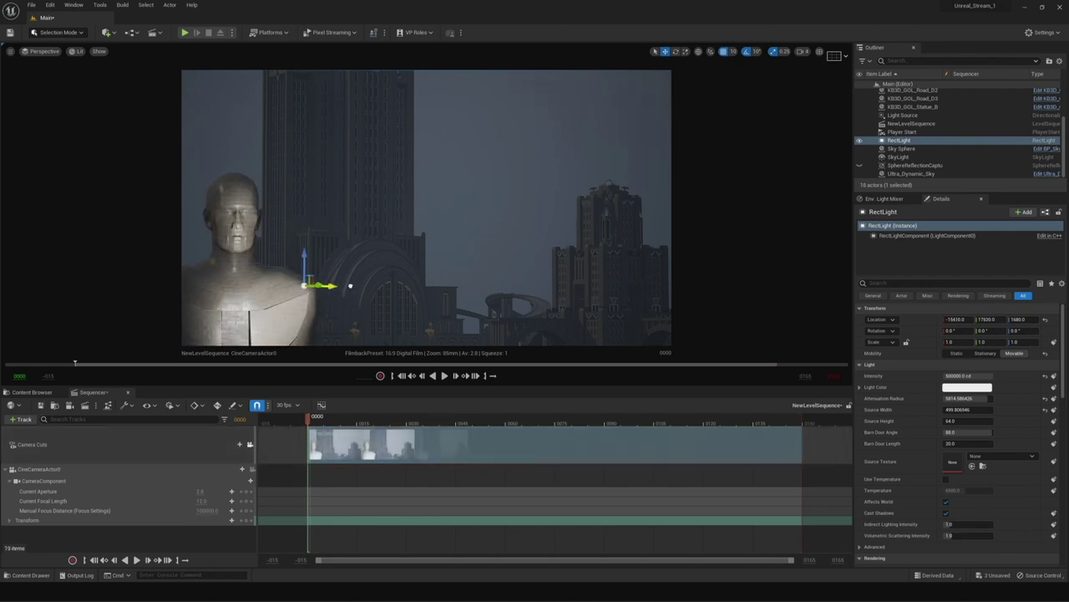
key("F3")
left_click_drag(377, 294, 215, 304)
key("alt+4")
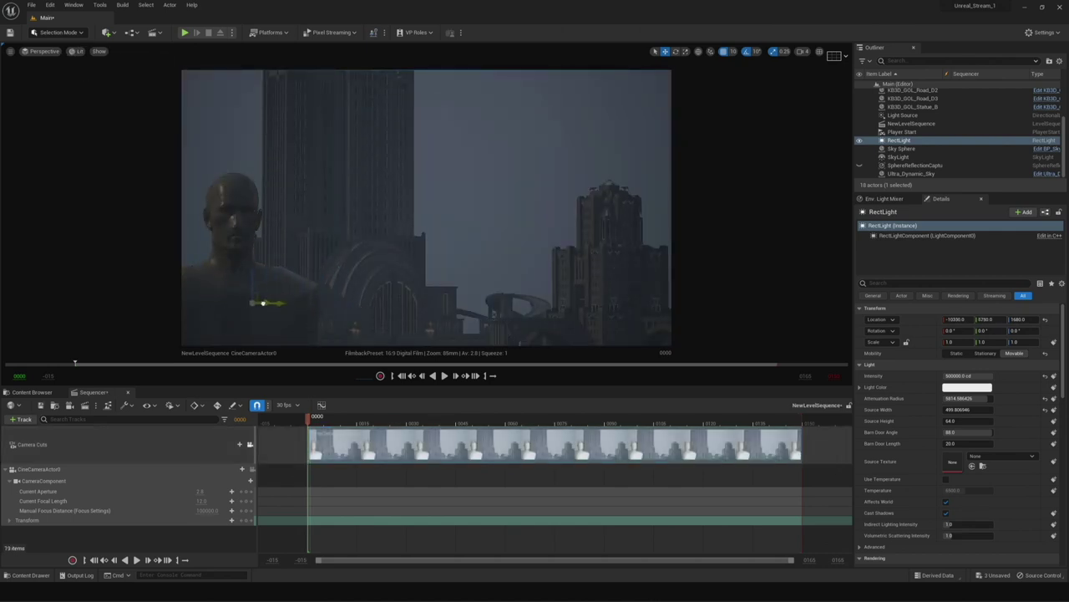
mouse_move(328, 312)
left_mouse_down()
mouse_move(334, 149)
mouse_move(598, 260)
left_mouse_up()
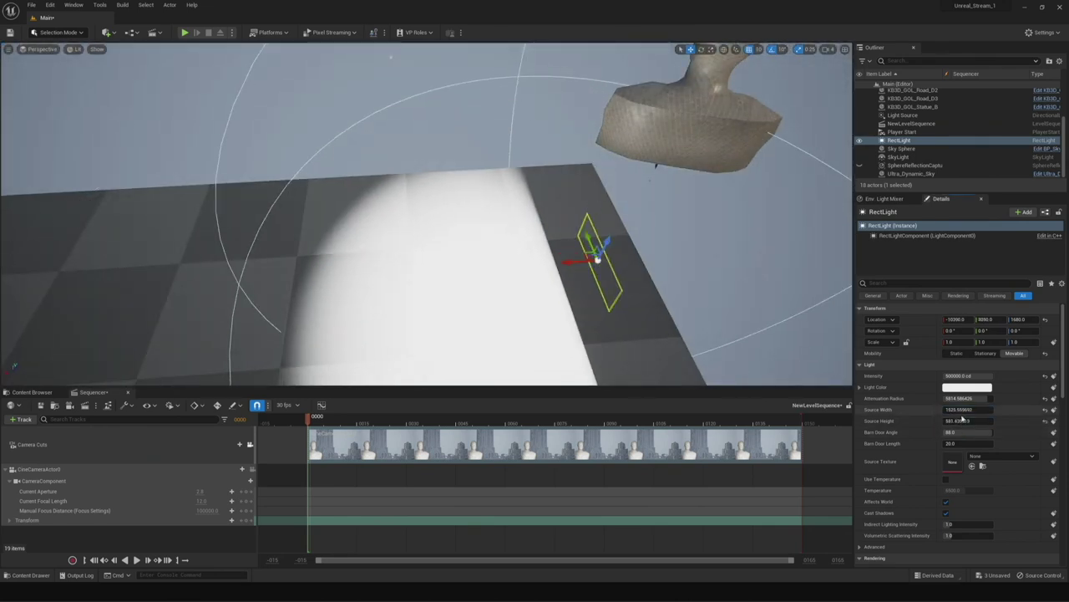
Turn the rect light around 180° and duplicate it into RectLight2.
key("e")
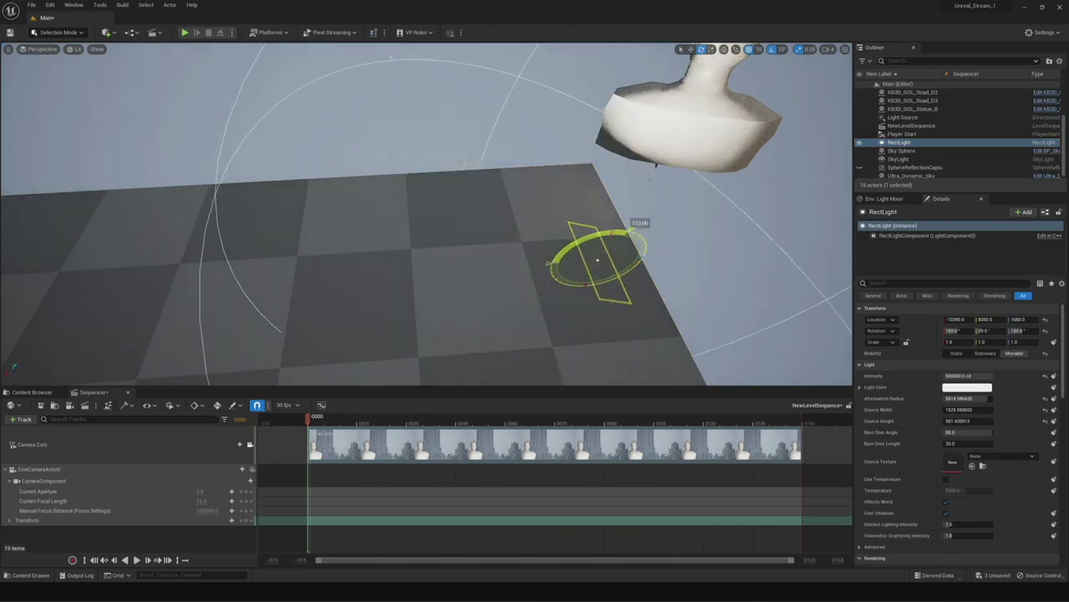
key("w")
mouse_move(597, 260)
left_mouse_down()
mouse_move(585, 250)
mouse_move(648, 248)
mouse_move(299, 310)
left_mouse_up()
key("e")
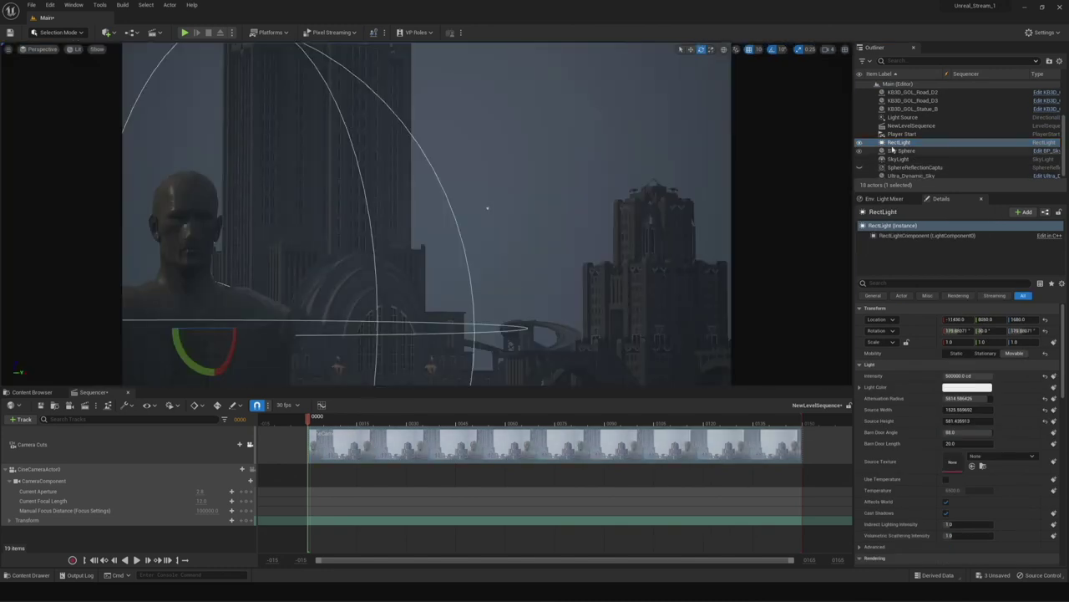
Move RectLight2 lower right and give it 10000 cd with a pinkish colour.
key("w")
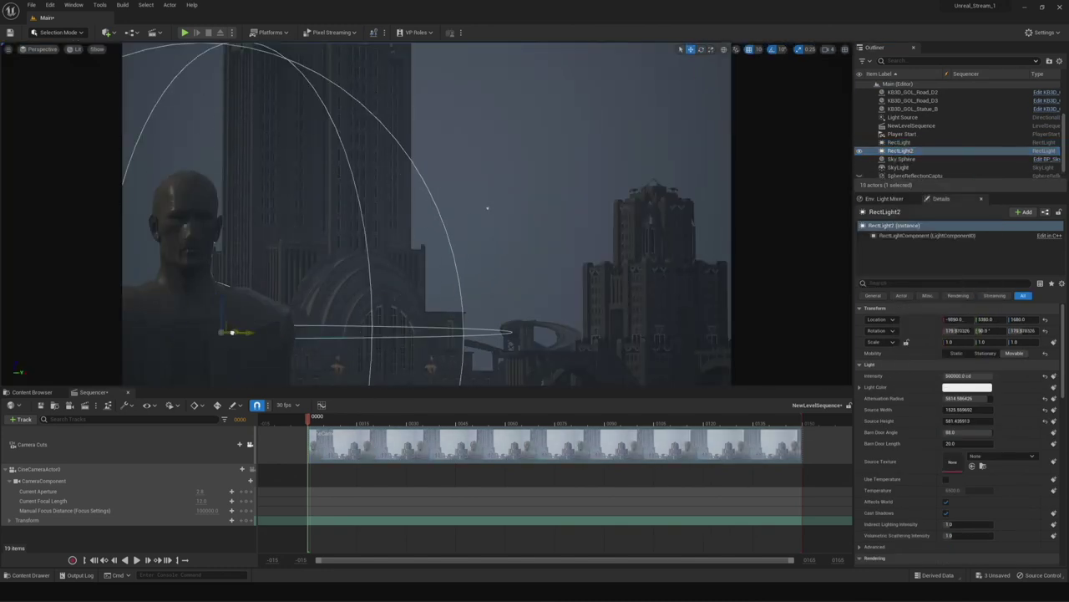
left_click_drag(219, 327, 303, 376)
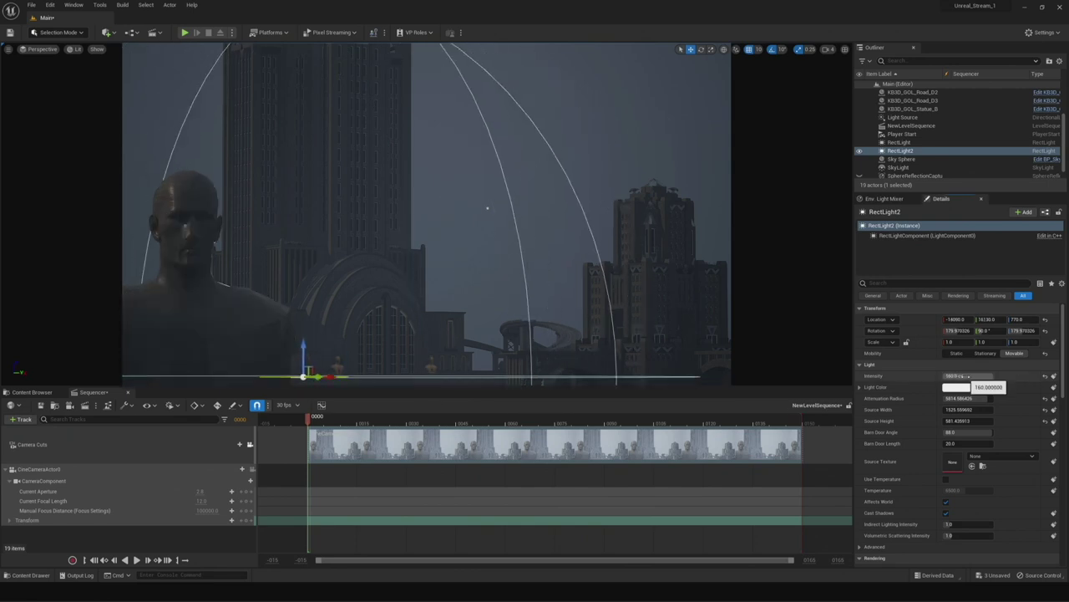
key("Return")
left_click(967, 387)
left_click(852, 422)
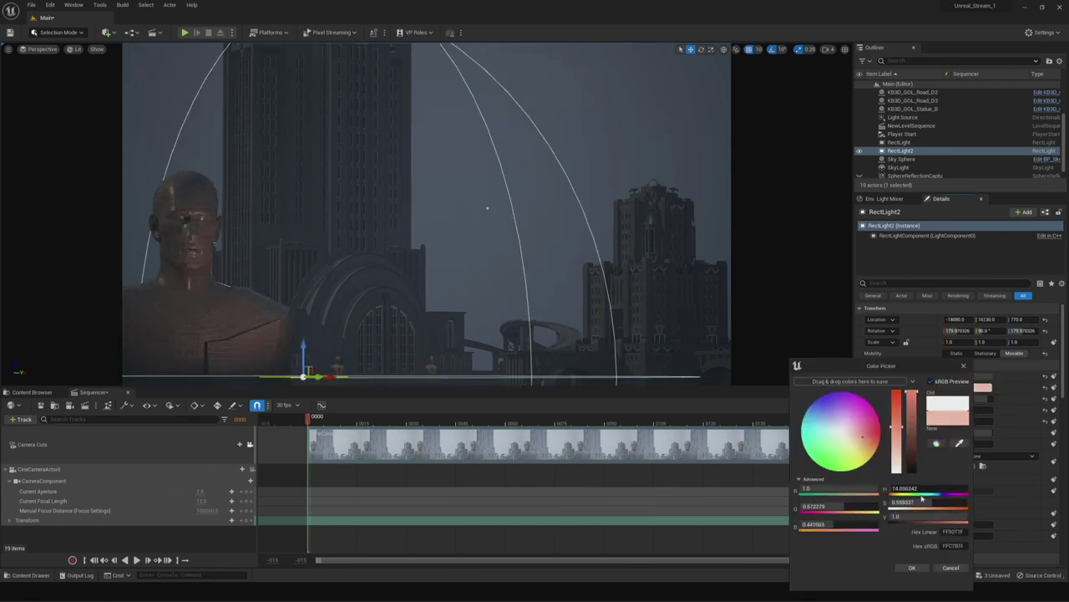
left_click(919, 566)
Tint the first rect light pale cyan and shrink its attenuation radius.
left_click(899, 142)
left_click(966, 387)
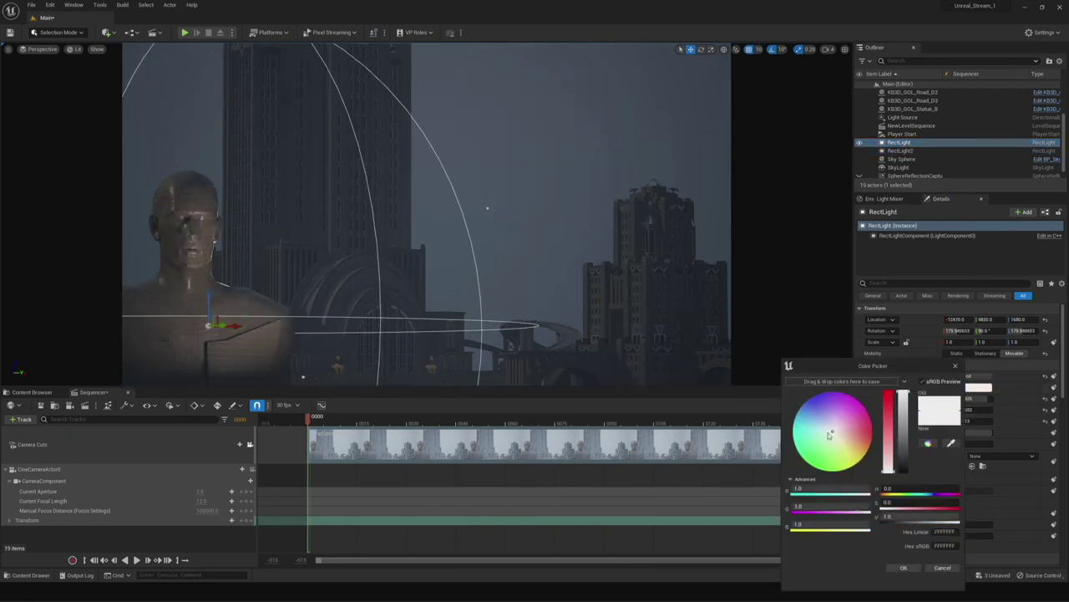
left_click(810, 418)
left_click(919, 566)
left_click_drag(965, 398, 953, 398)
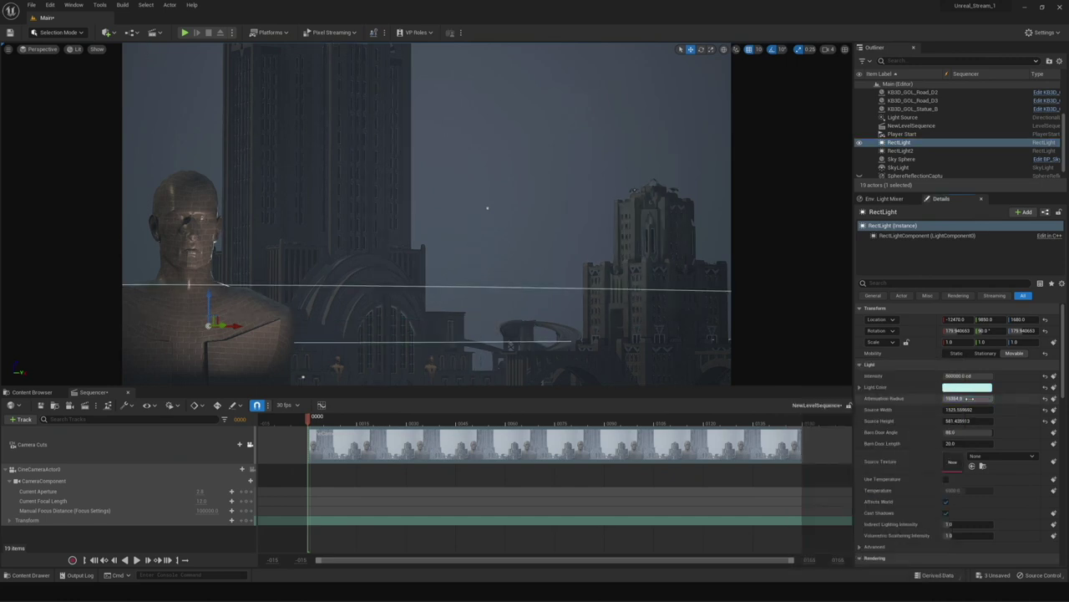
left_click(261, 346)
type("2")
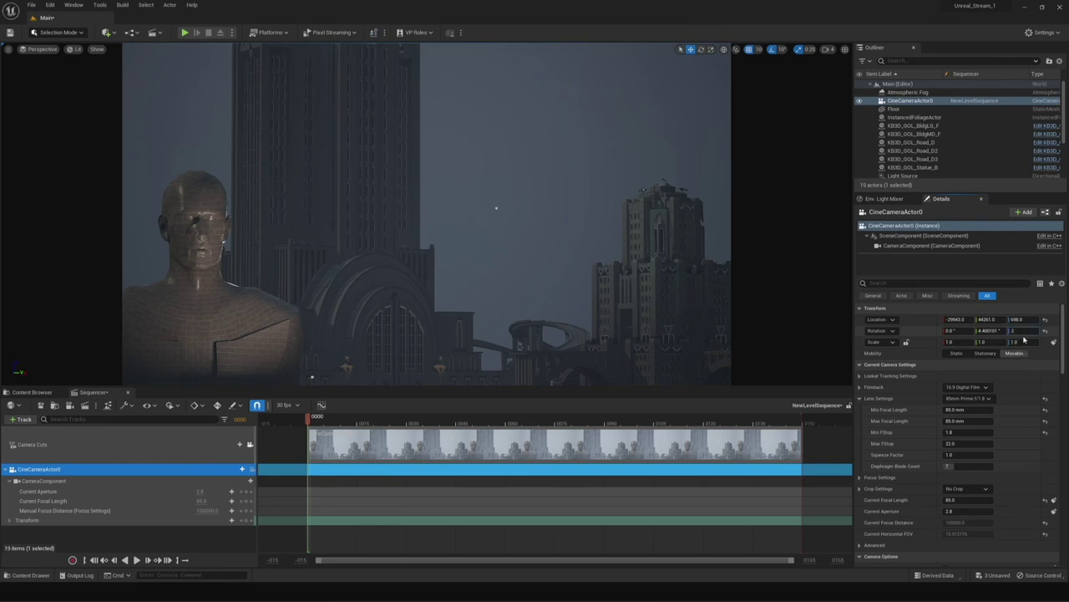
Commit the camera rotation and adjust its location and rotation channels in the Sequencer transform track.
key("Return")
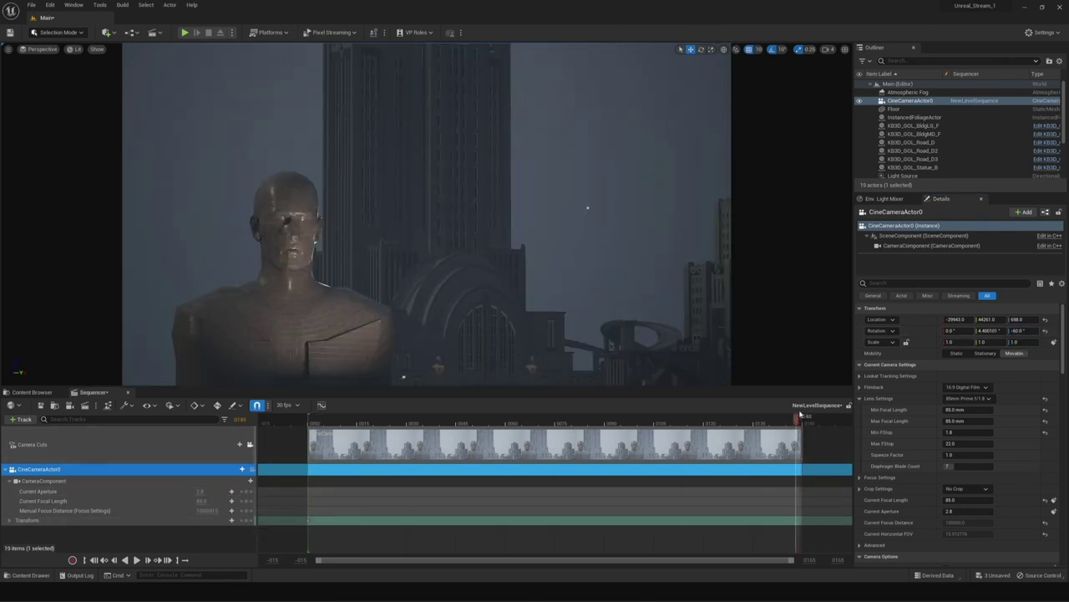
left_click(10, 520)
mouse_move(216, 515)
left_mouse_down()
mouse_move(234, 515)
mouse_move(192, 515)
left_mouse_up()
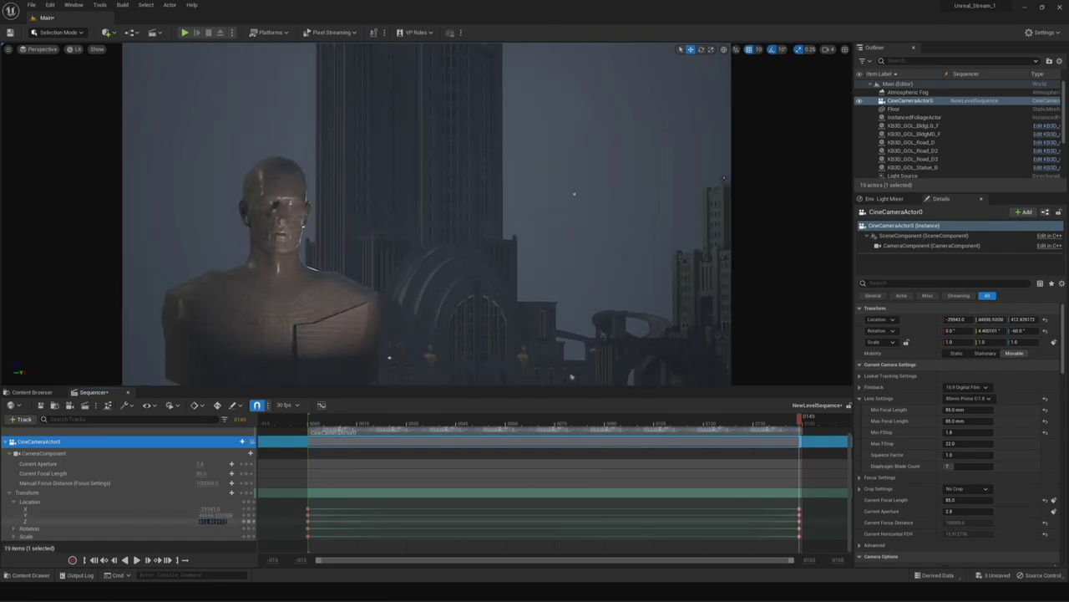
left_click(14, 528)
left_click_drag(209, 528, 219, 528)
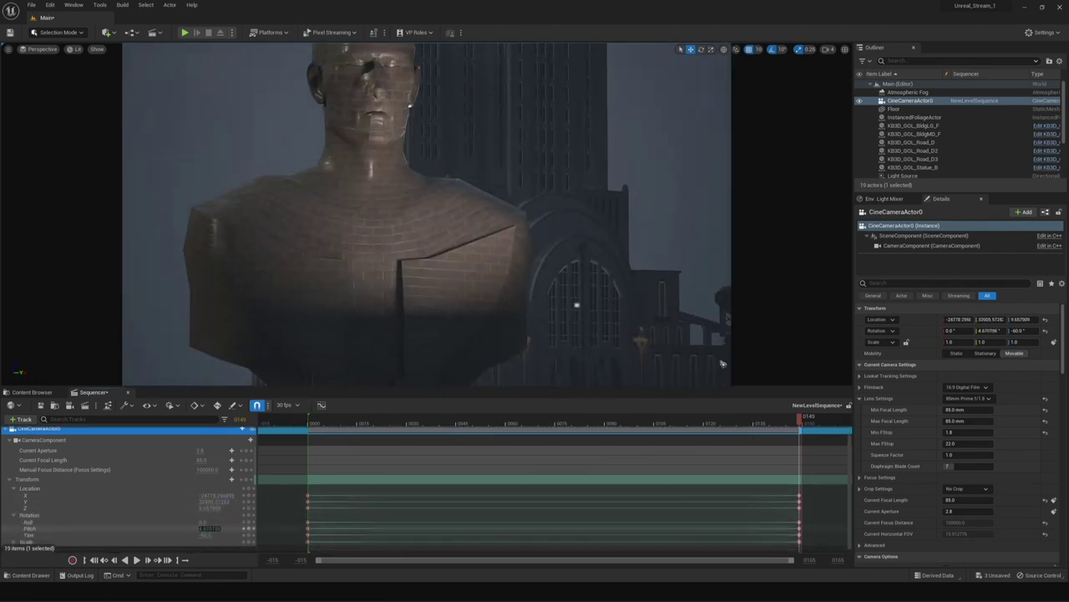
Shift the camera sideways so the statue's head sits left, then select the KB3D_GOL_Road_D4 piece.
left_click_drag(802, 422, 309, 422)
left_click_drag(216, 501, 229, 502)
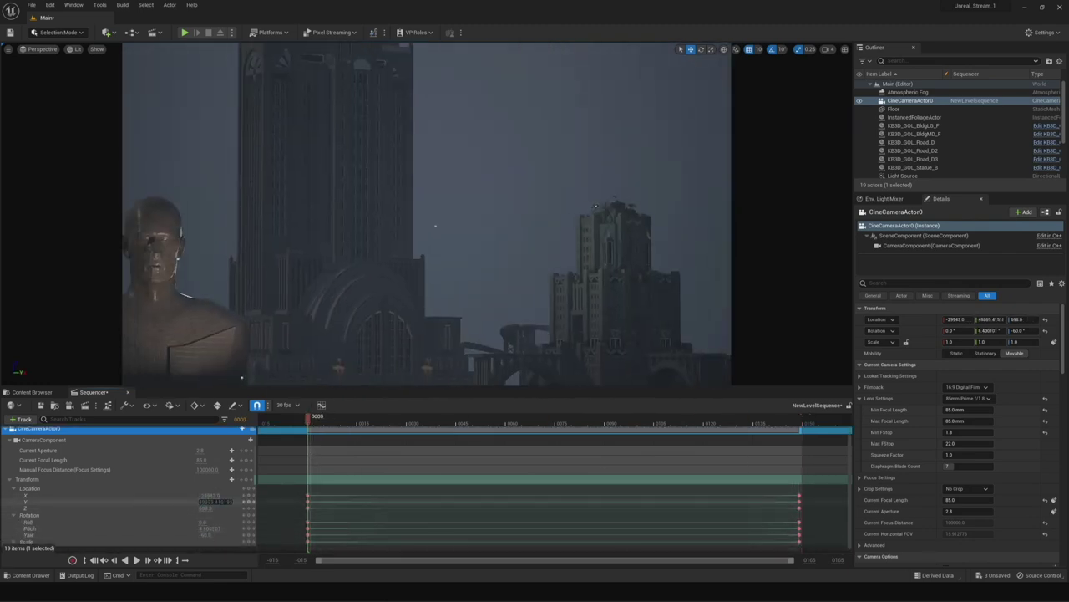
left_click_drag(330, 423, 316, 452)
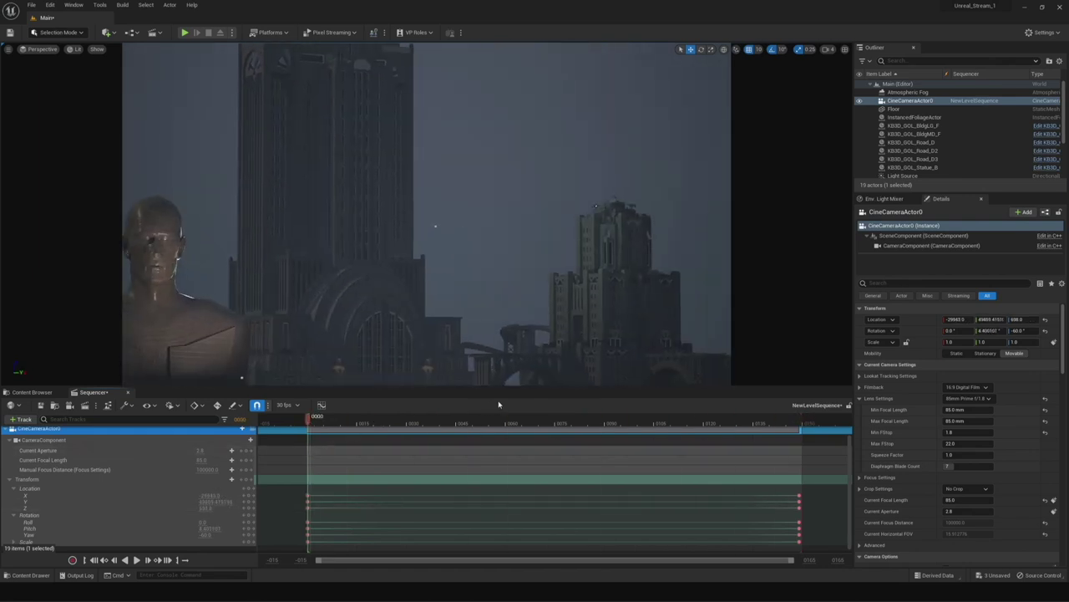
left_click(533, 330)
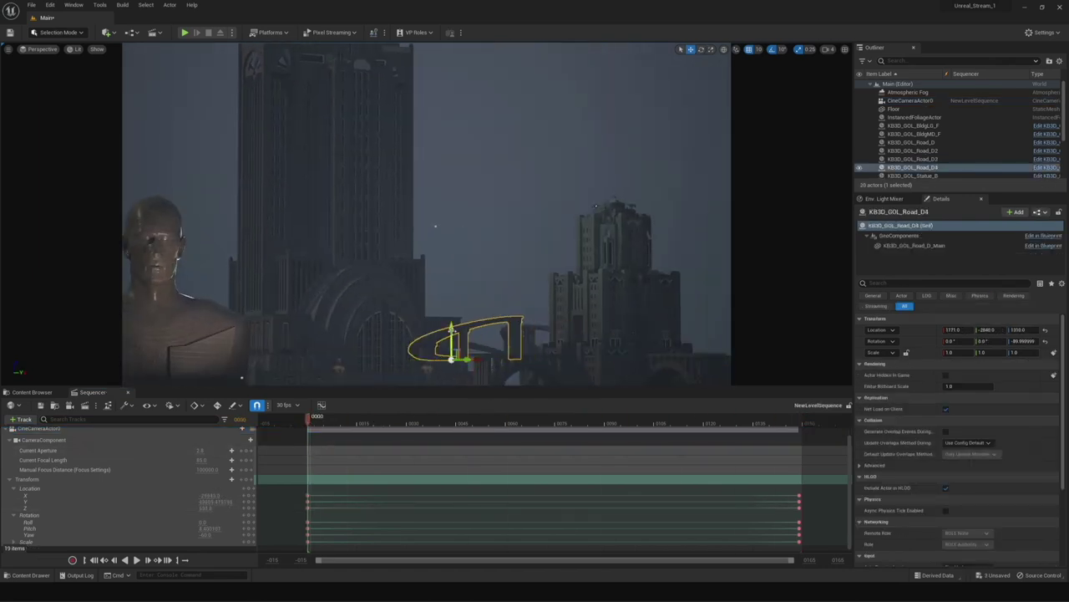
Toggle the cinematic viewport preview on and off, then scrub the camera shot across the sequence.
left_click(10, 48)
left_click(58, 108)
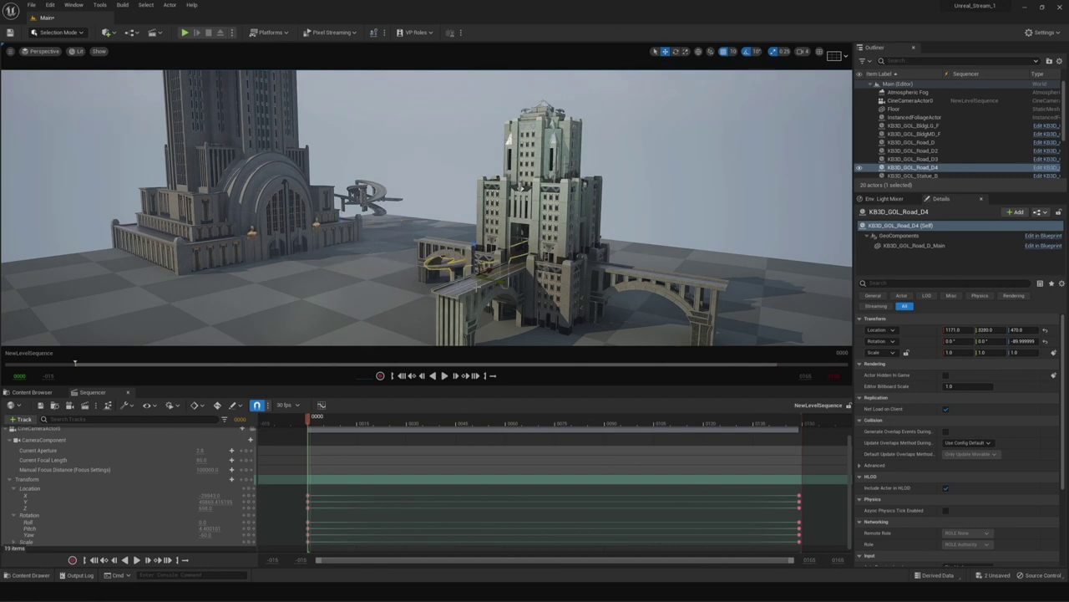
left_click_drag(318, 328, 401, 250)
left_click(401, 251)
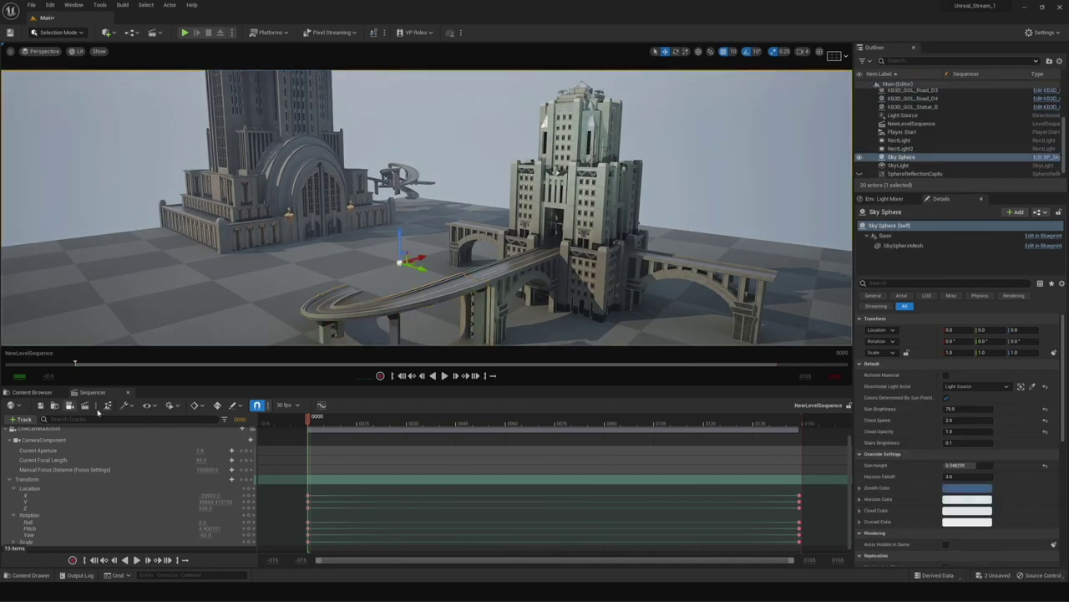
left_click(10, 48)
left_click(60, 172)
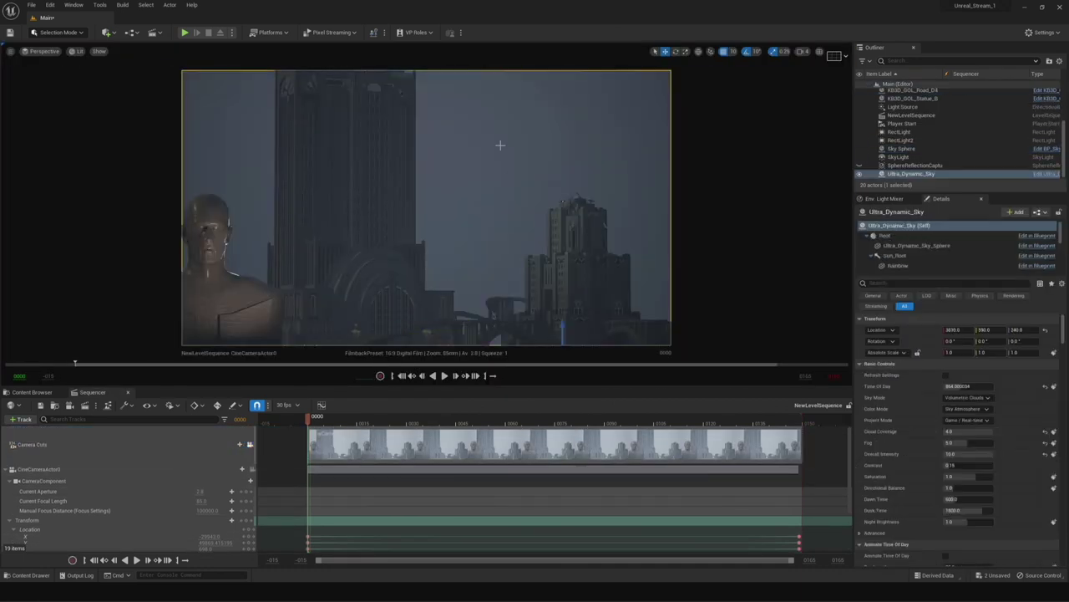
left_click_drag(315, 418, 671, 418)
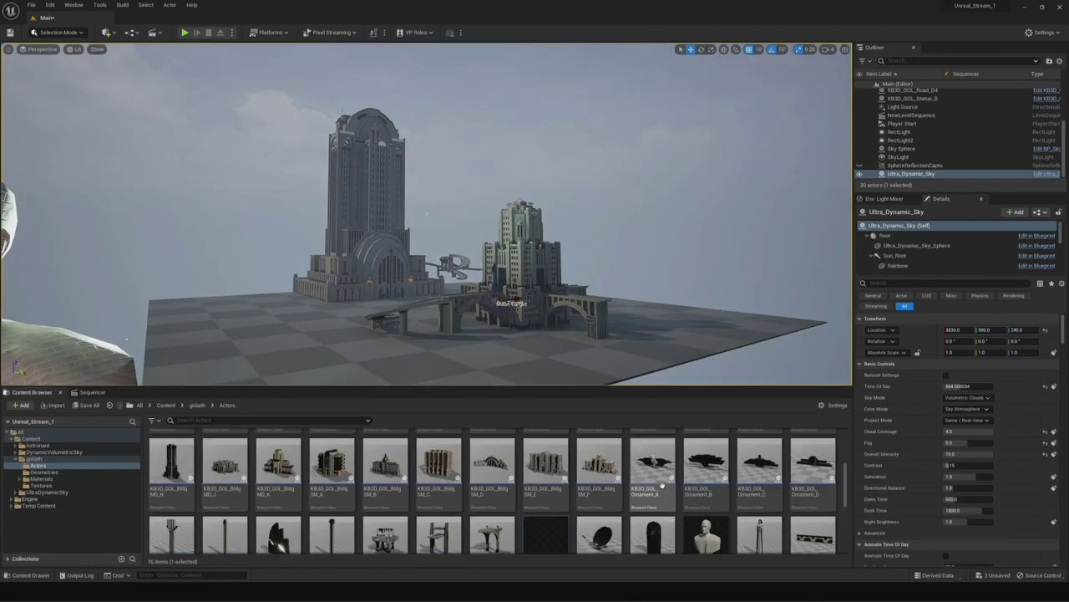
Place KB3D_GOL_BldgMD_H in the level and move it beside the existing skyscrapers.
scroll(171, 493, "up", 2)
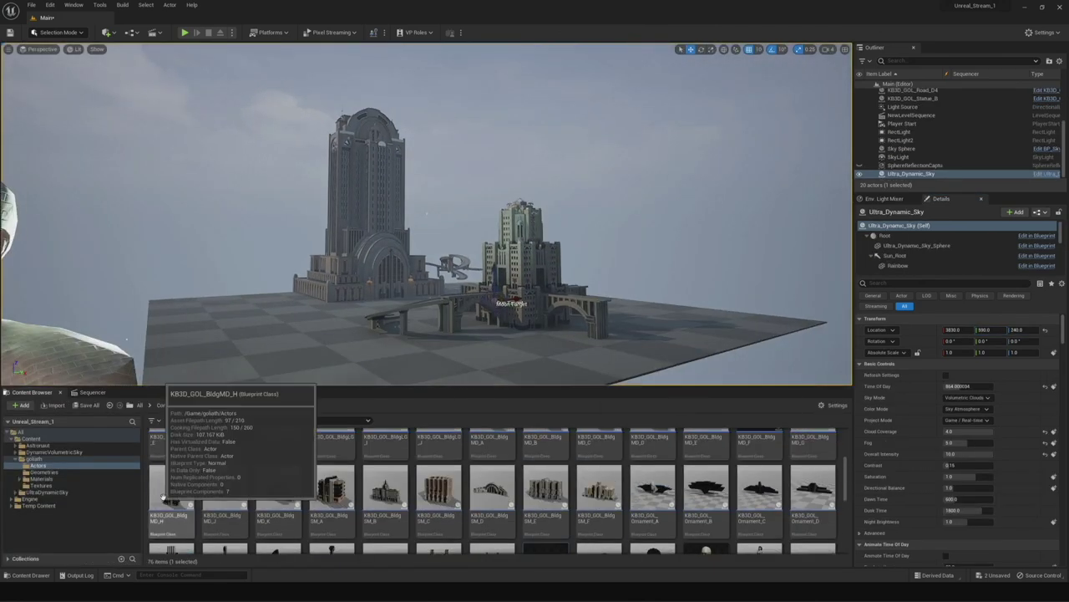
left_click_drag(172, 493, 474, 304)
left_click(42, 48)
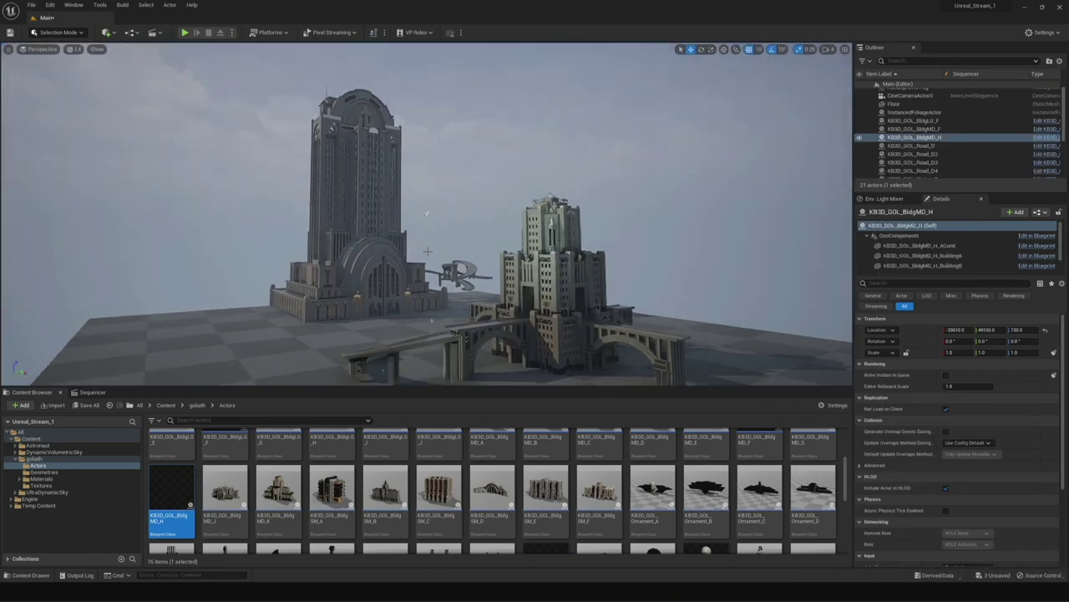
right_click_drag(335, 251, 351, 167)
key("f")
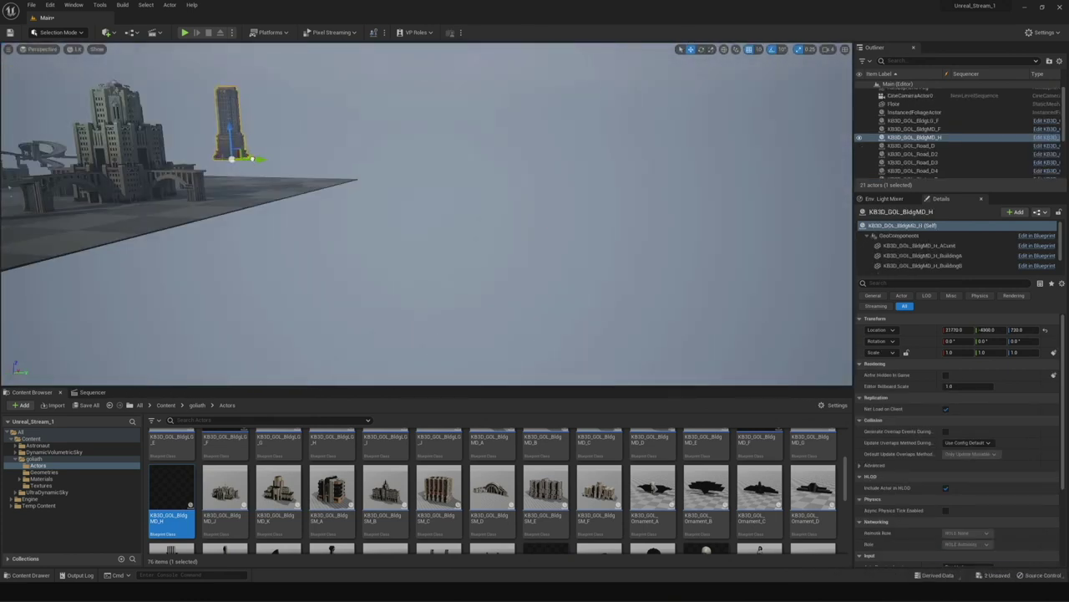
right_click_drag(161, 361, 126, 351)
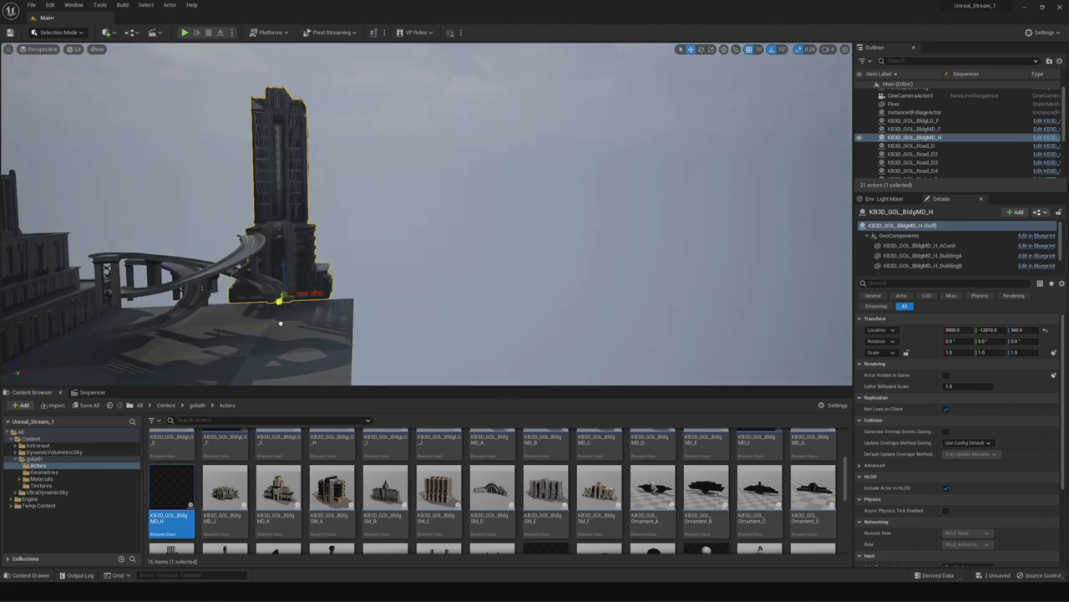
left_click(92, 392)
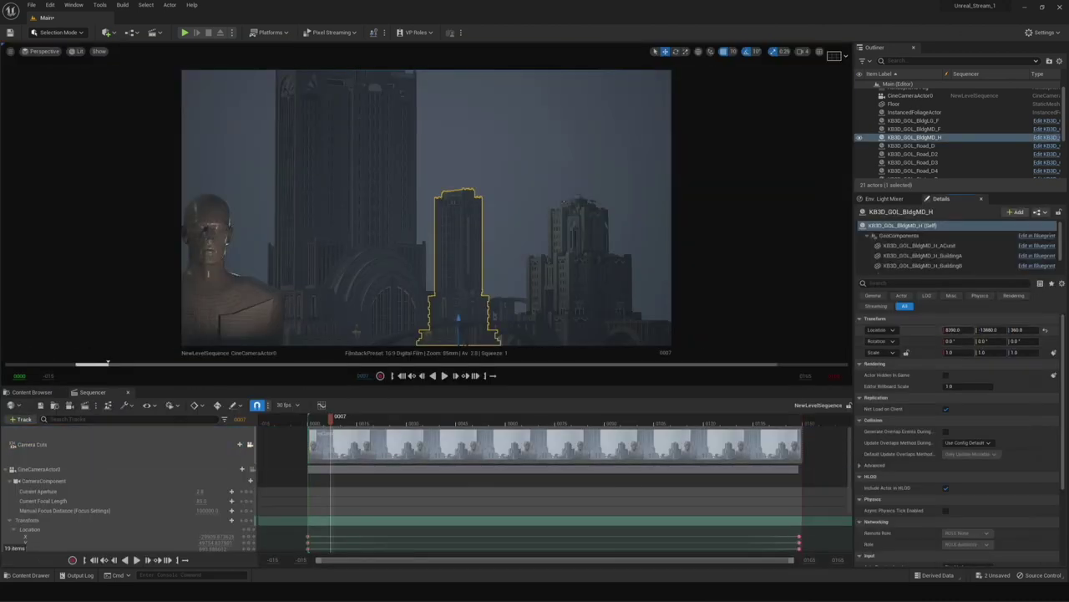
Duplicate the tower as BldgMD_H2, push it further right and double its scale.
key("alt+3")
key("ctrl+d")
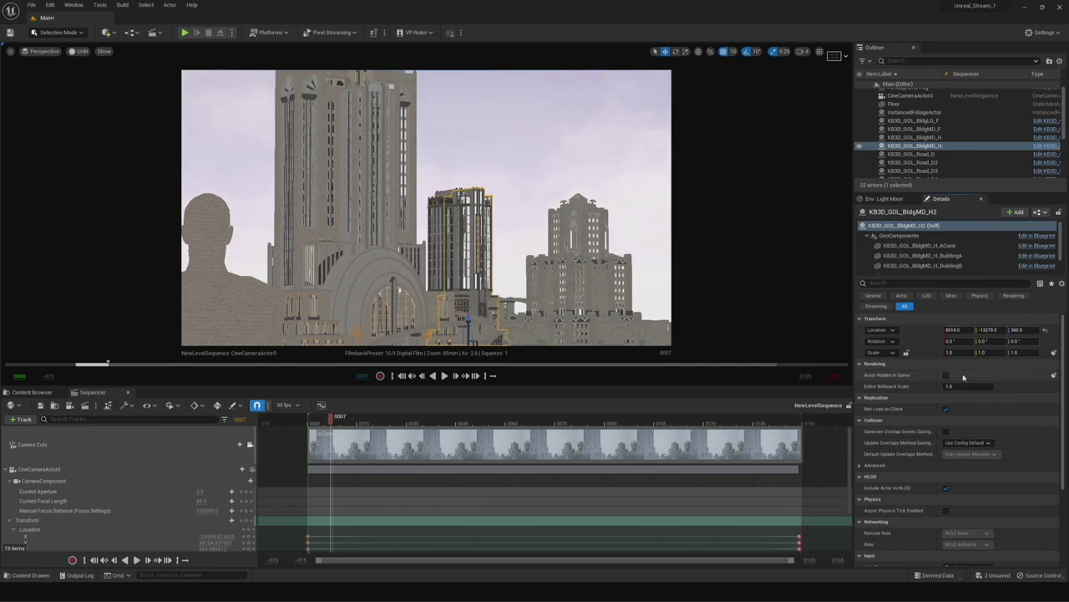
type("000")
key("Return")
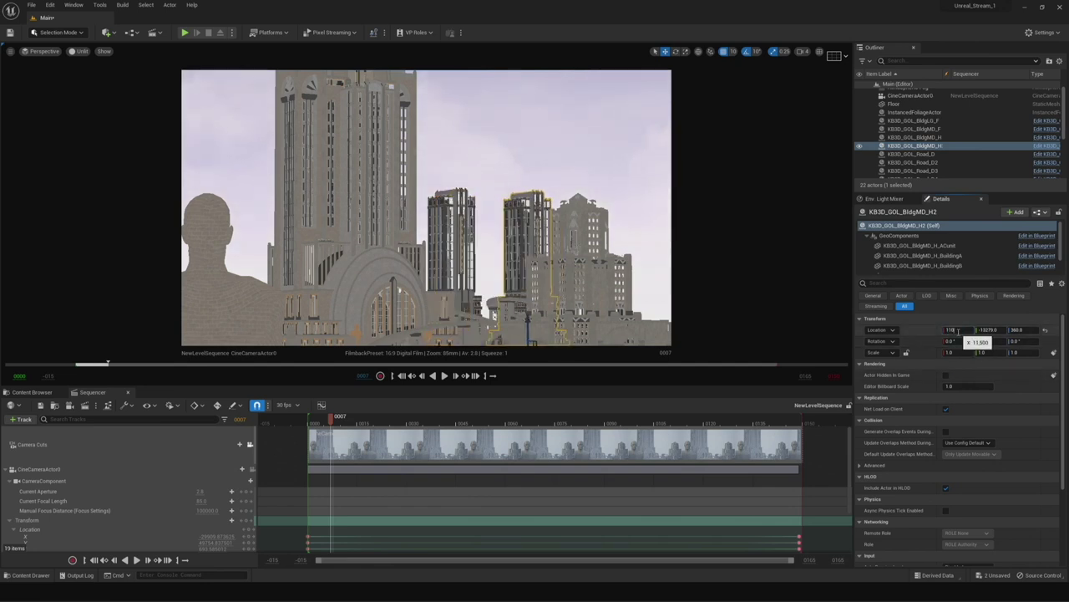
type("2")
key("Tab")
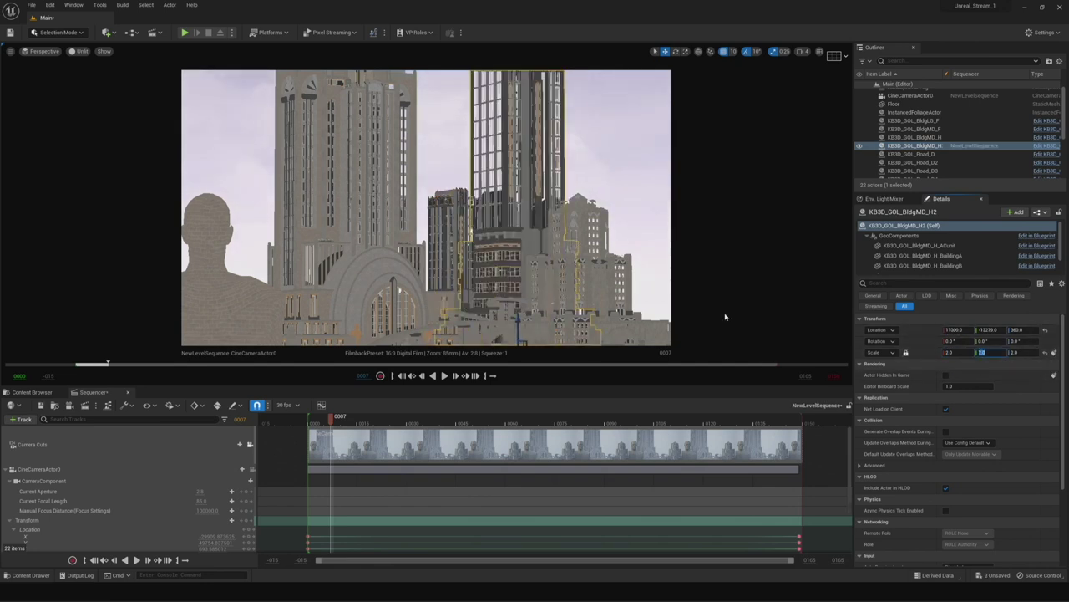
key("Return")
left_click(240, 444)
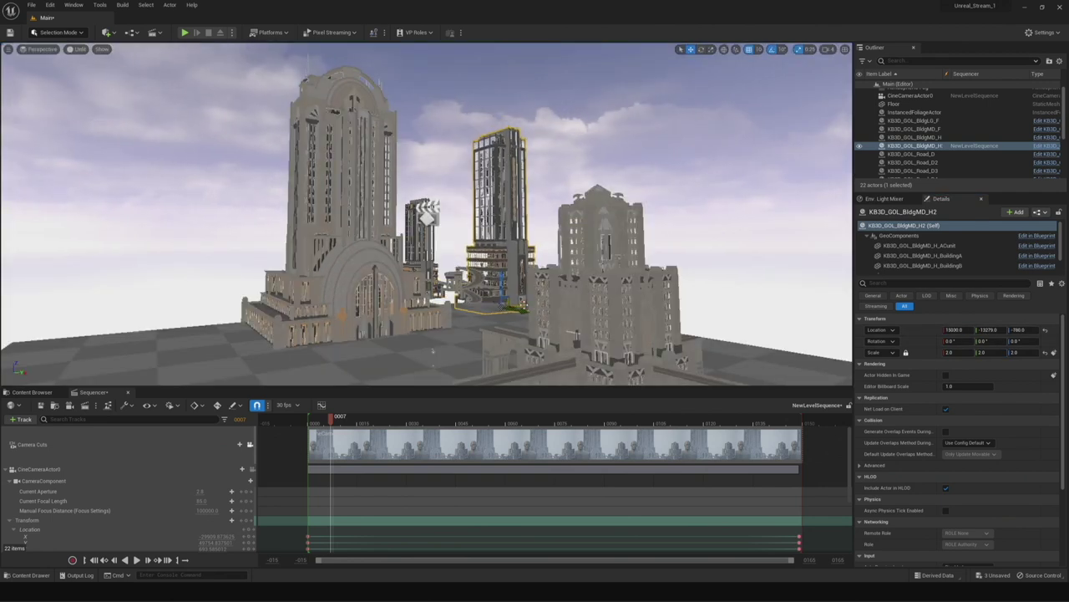
left_click(32, 392)
scroll(417, 485, "up", 3)
Place the KB3D_GOL_BldgLG_C tower behind the statue and check it in free perspective.
left_click_drag(759, 460, 199, 190)
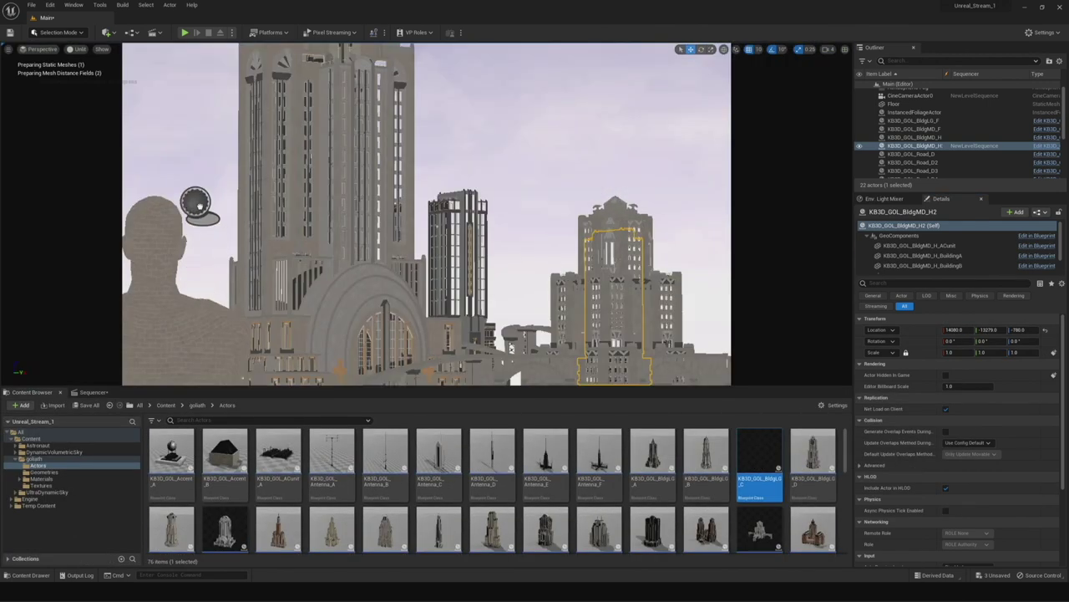
left_click(42, 48)
left_click(55, 61)
right_click(914, 330)
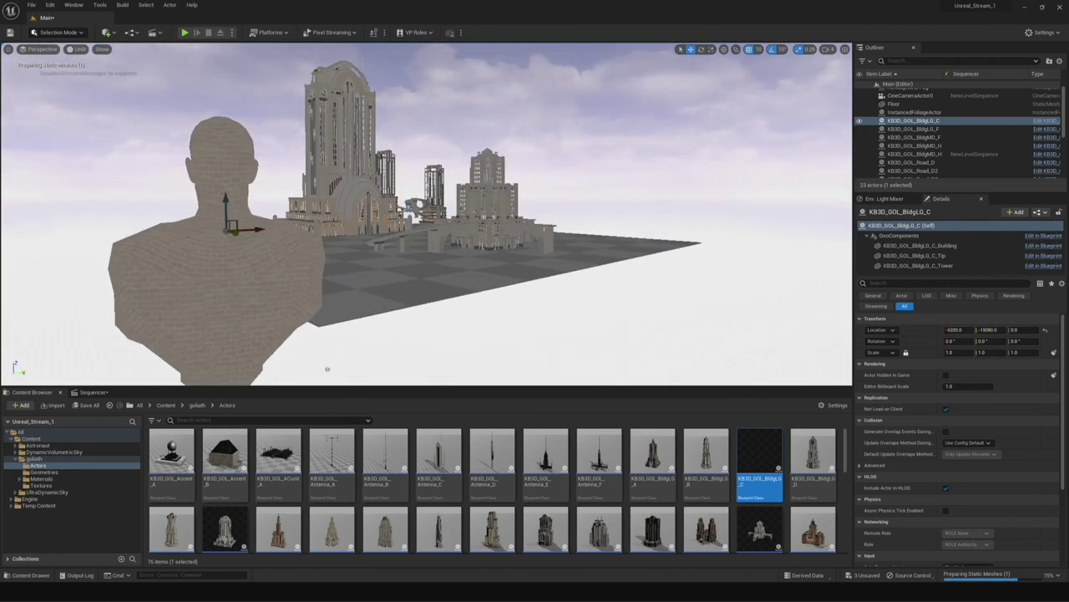
right_click_drag(327, 367, 346, 264)
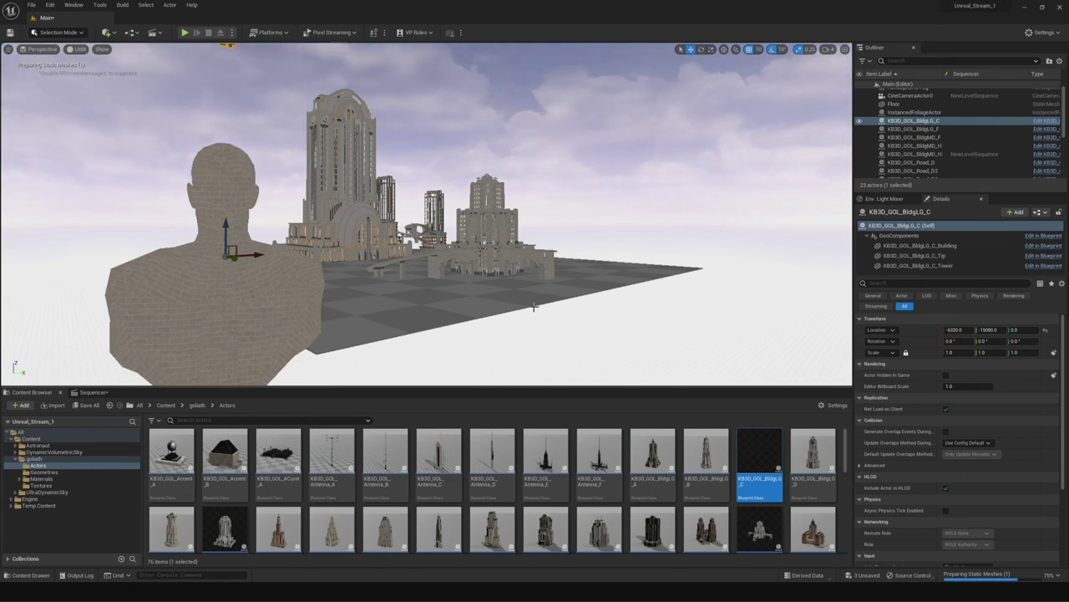
middle_click_drag(378, 282, 468, 309)
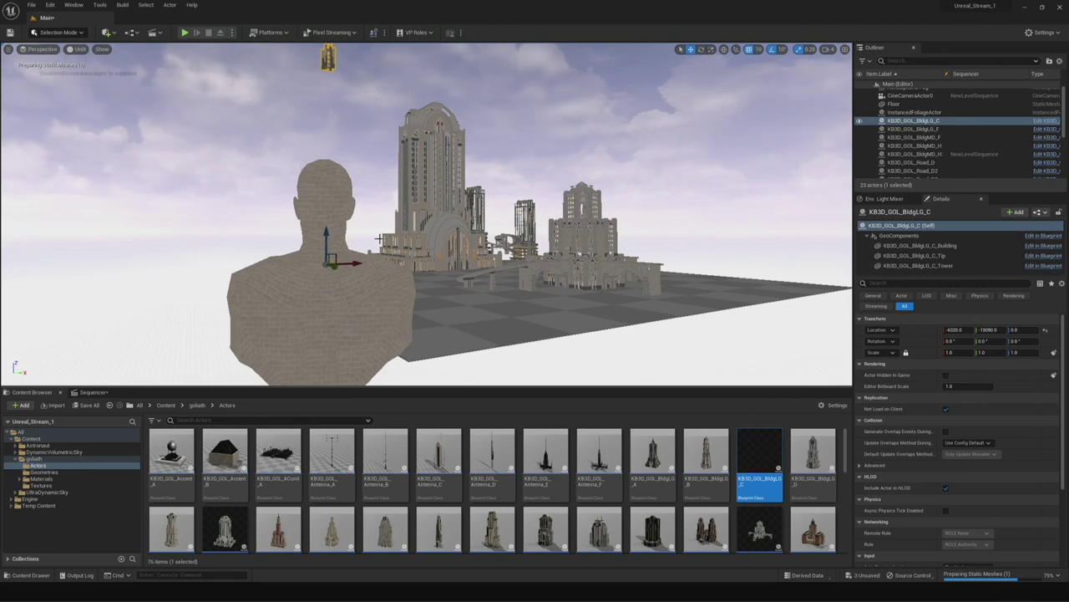
left_click(92, 391)
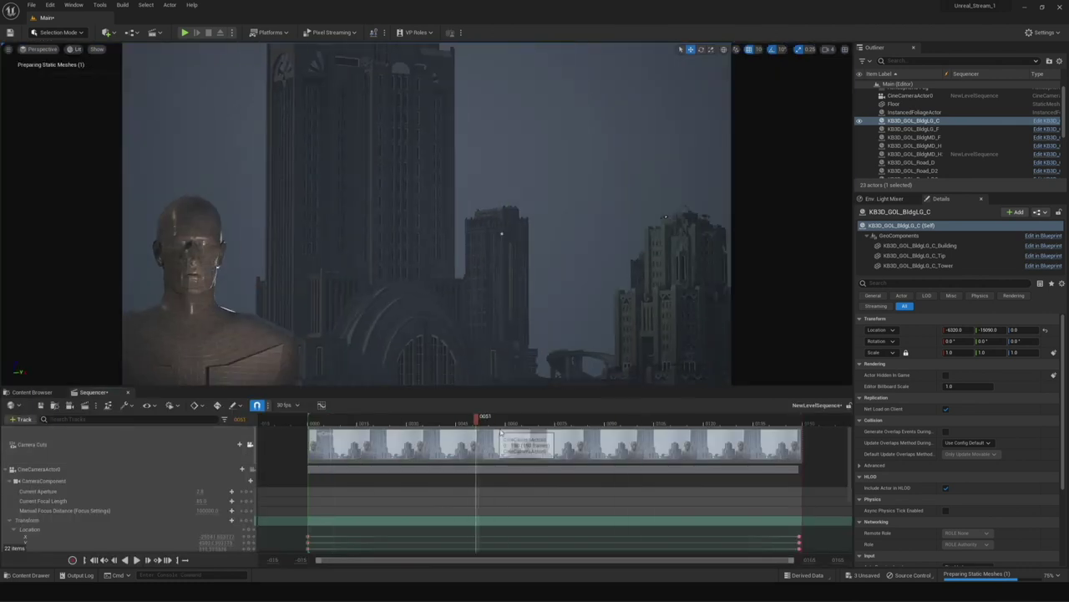
Review the shot by selecting the Ultra_Dynamic_Sky and the left and right towers.
key("ctrl+space")
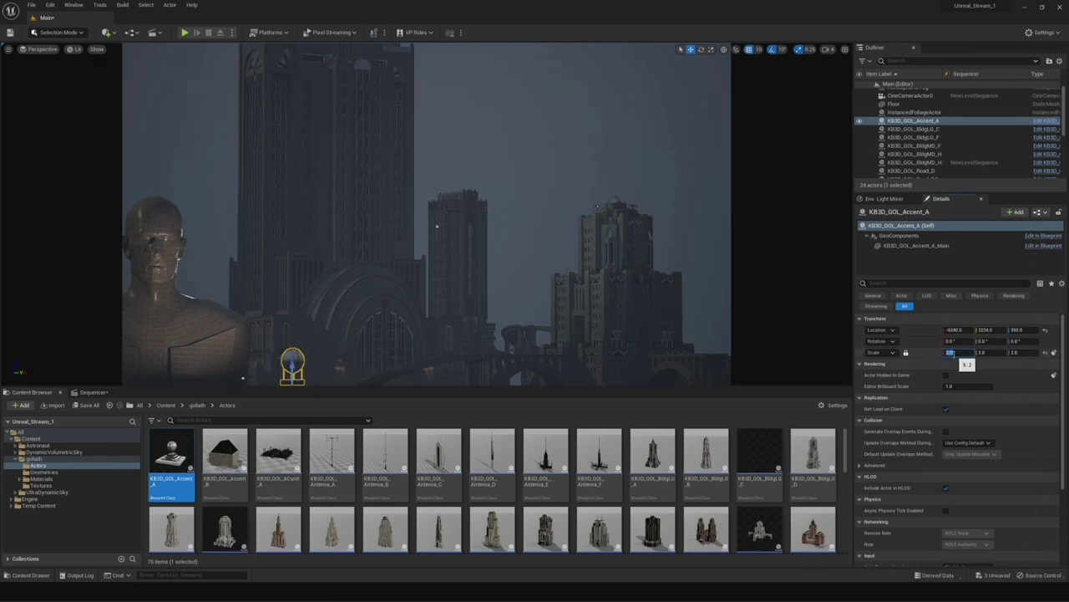
left_click(436, 225)
left_click(93, 392)
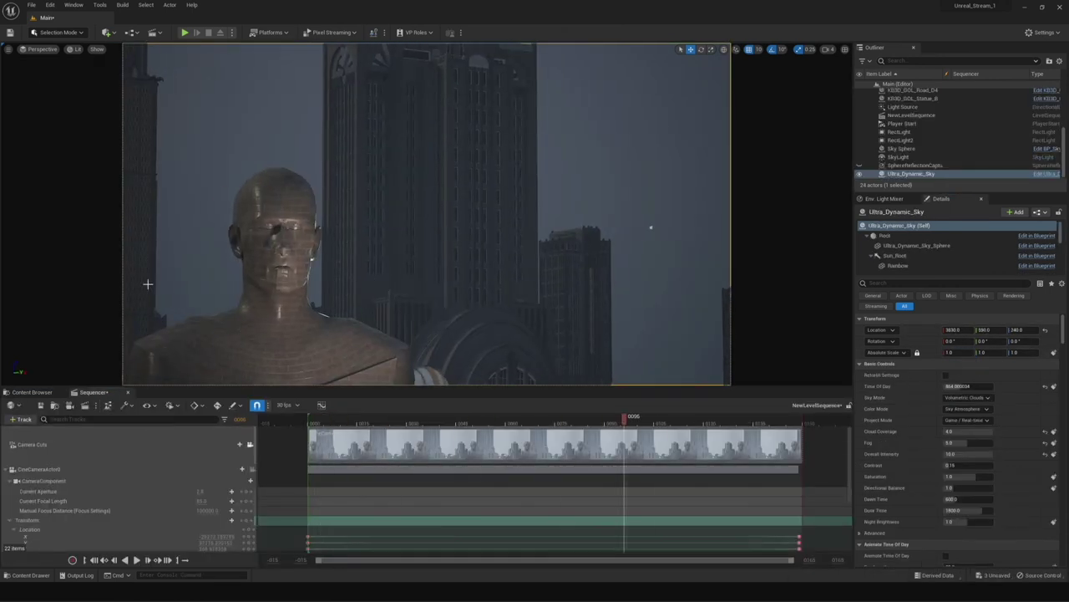
left_click(830, 156)
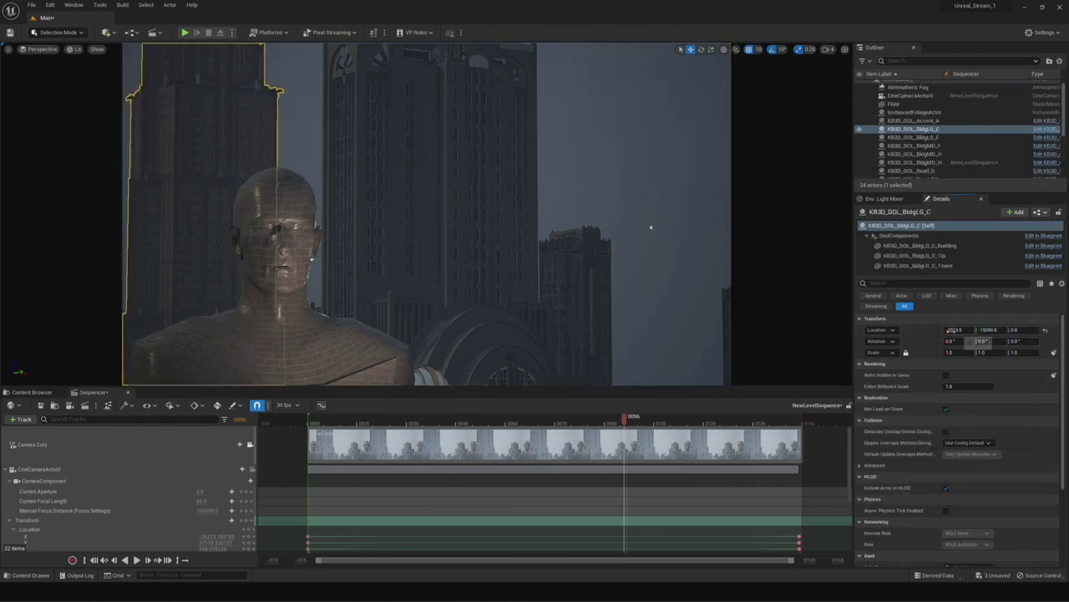
left_click(420, 199)
left_click(668, 334)
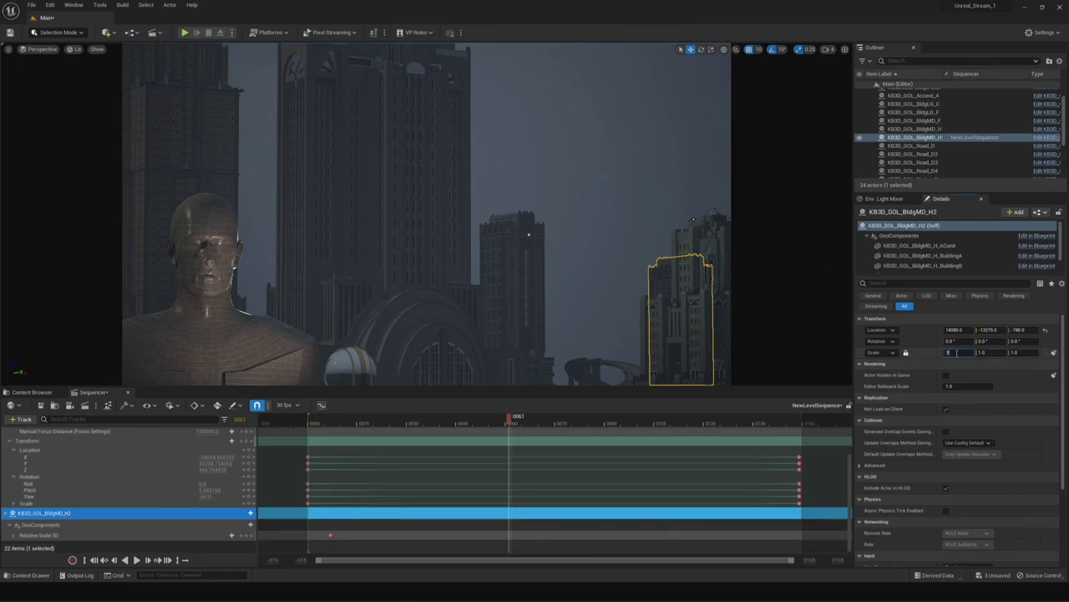
key("Escape")
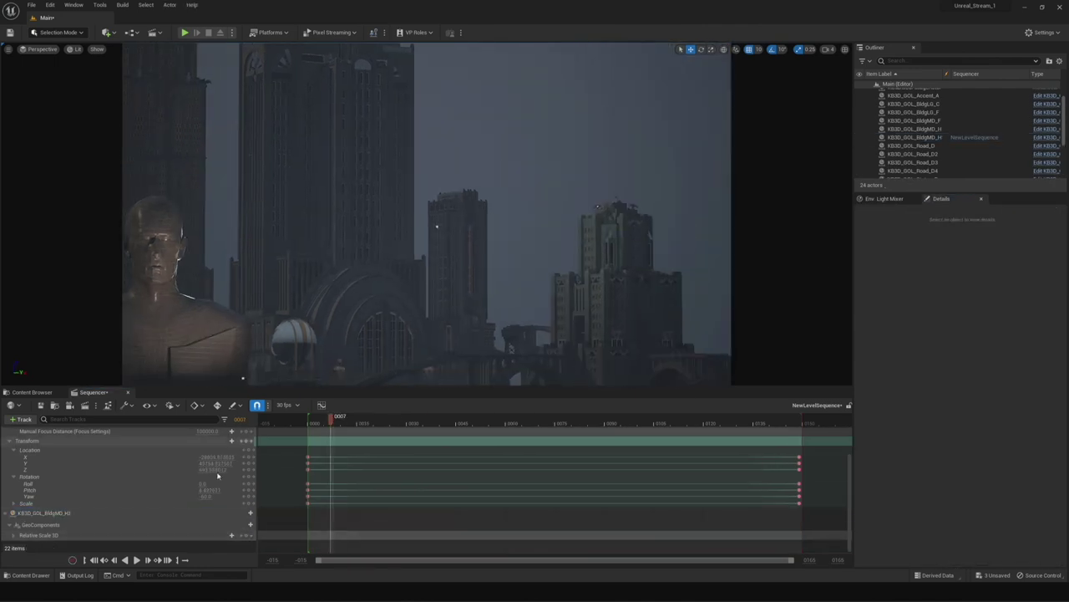
Delete the BldgMD_H2 track from the sequence and remove the old Sky Sphere actor.
right_click(53, 512)
left_click(89, 434)
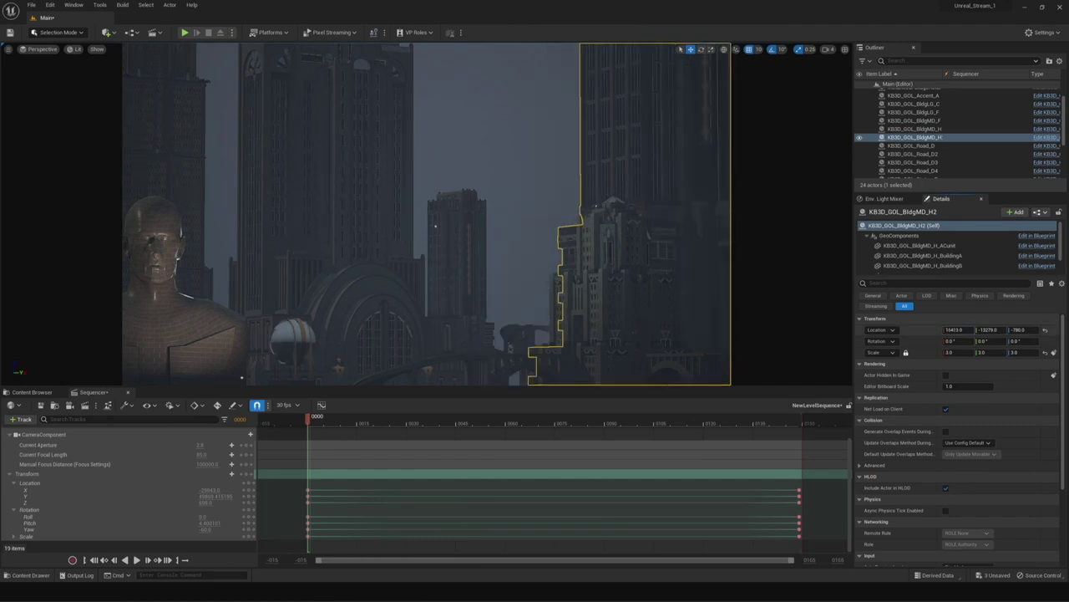
left_click(548, 220)
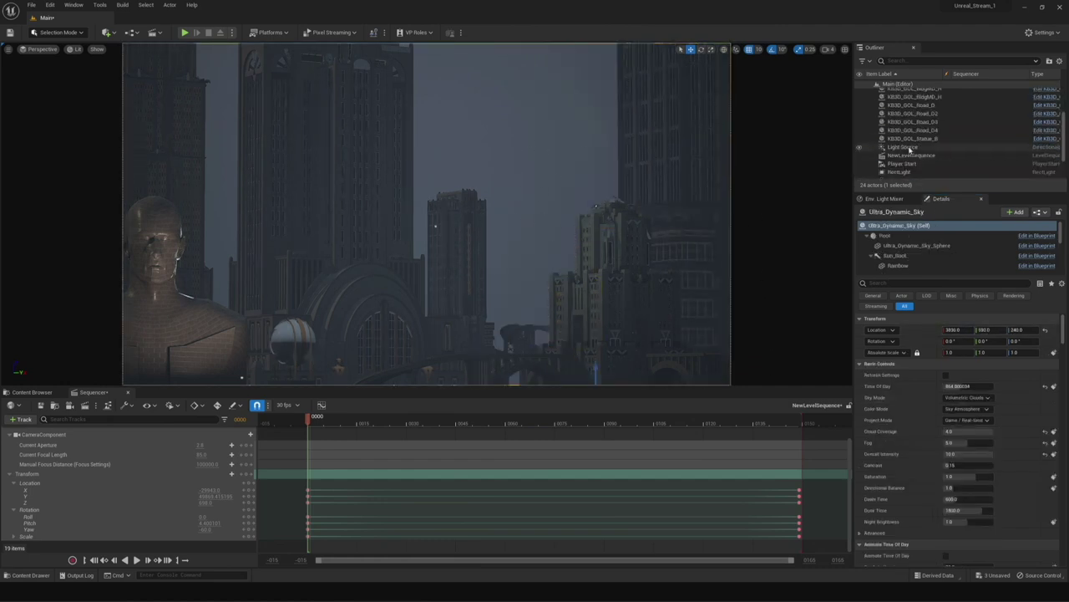
scroll(900, 148, "down", 2)
left_click(904, 148)
key("Delete")
left_click(895, 173)
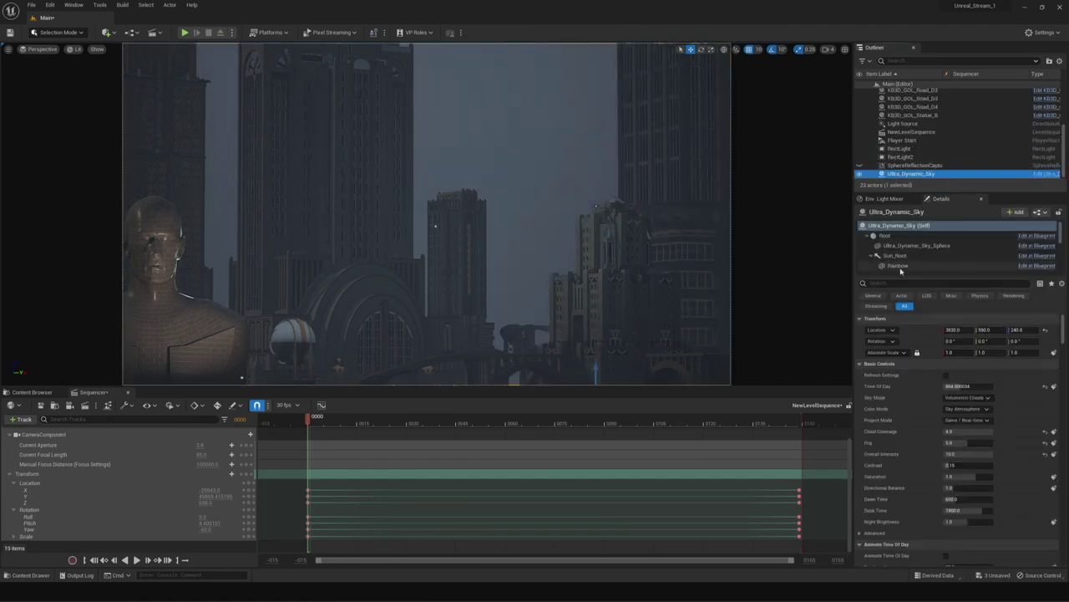
Commit the time of day value and delete the Atmospheric Fog actor.
left_click(928, 445)
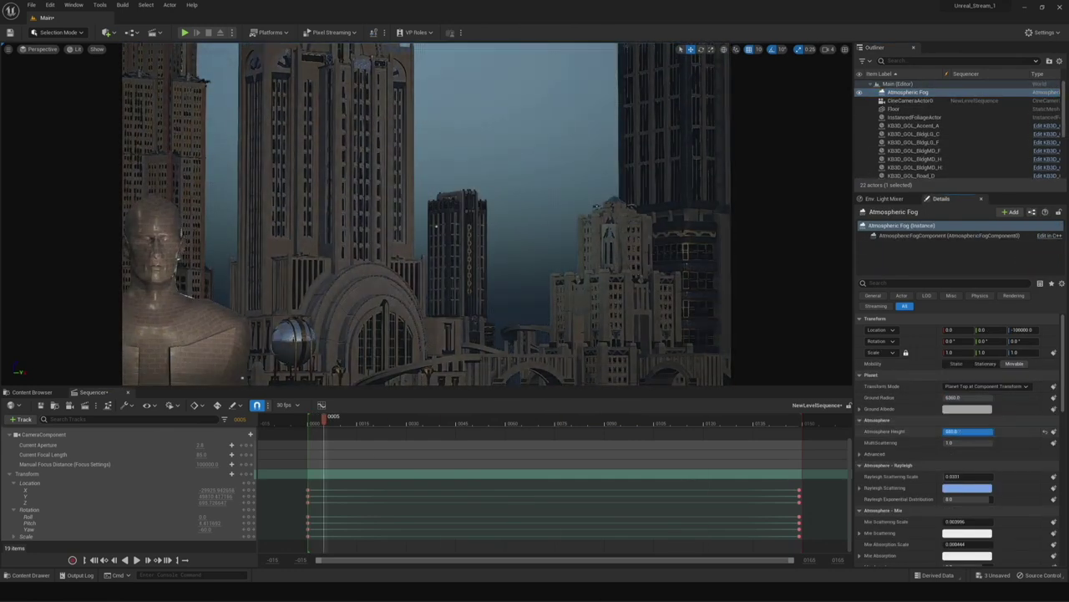
key("Delete")
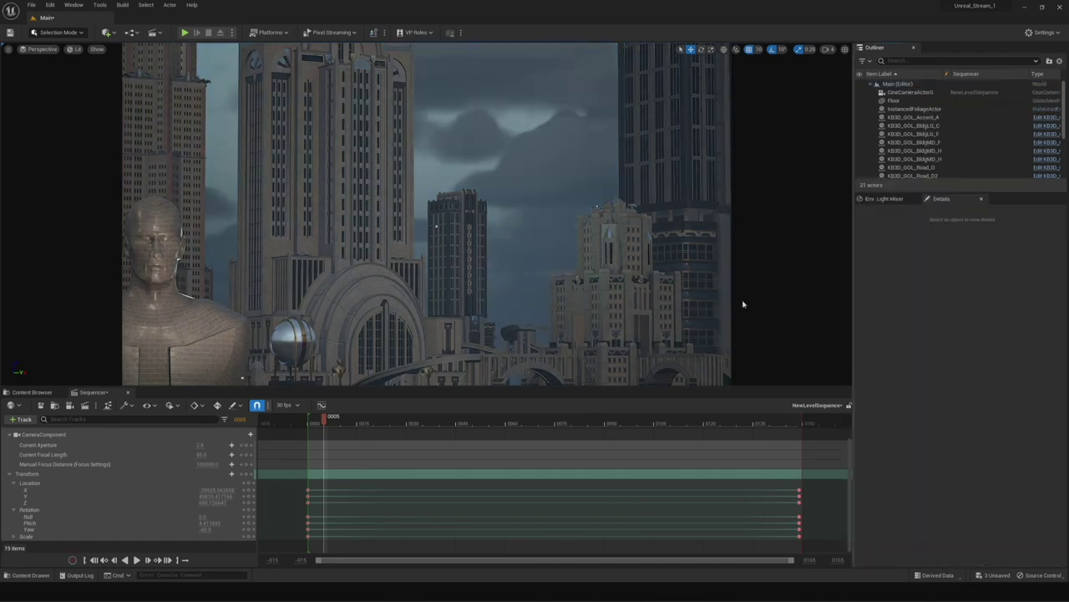
scroll(920, 133, "down", 3)
Set the cine camera's exposure compensation to about 1.49, then select Ultra_Dynamic_Sky's Time of Day.
left_click(902, 124)
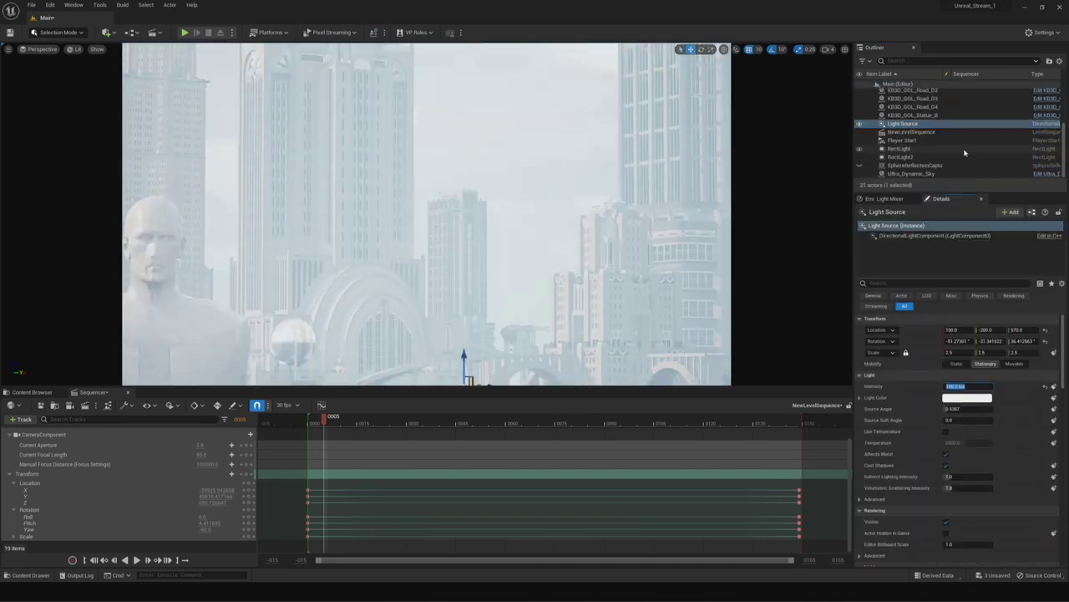
left_click(38, 469)
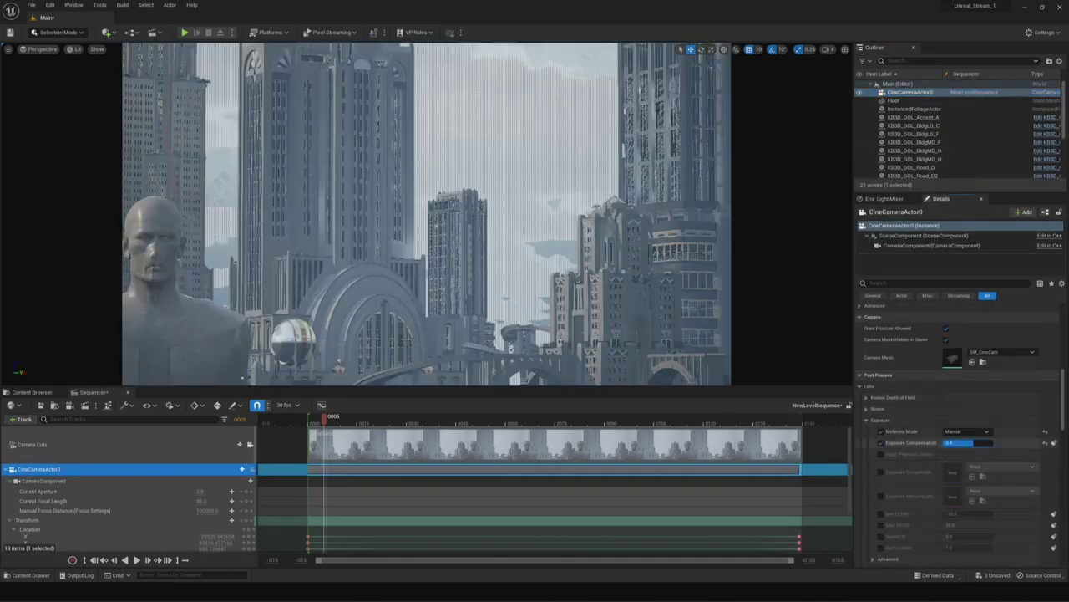
key("Return")
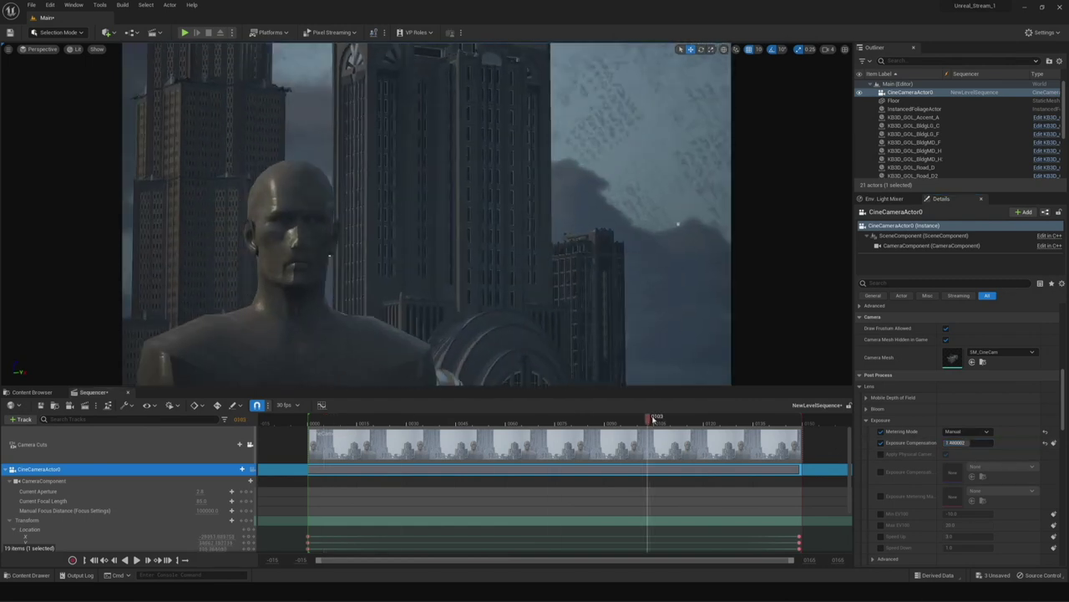
scroll(934, 173, "down", 5)
left_click(934, 173)
left_click(984, 390)
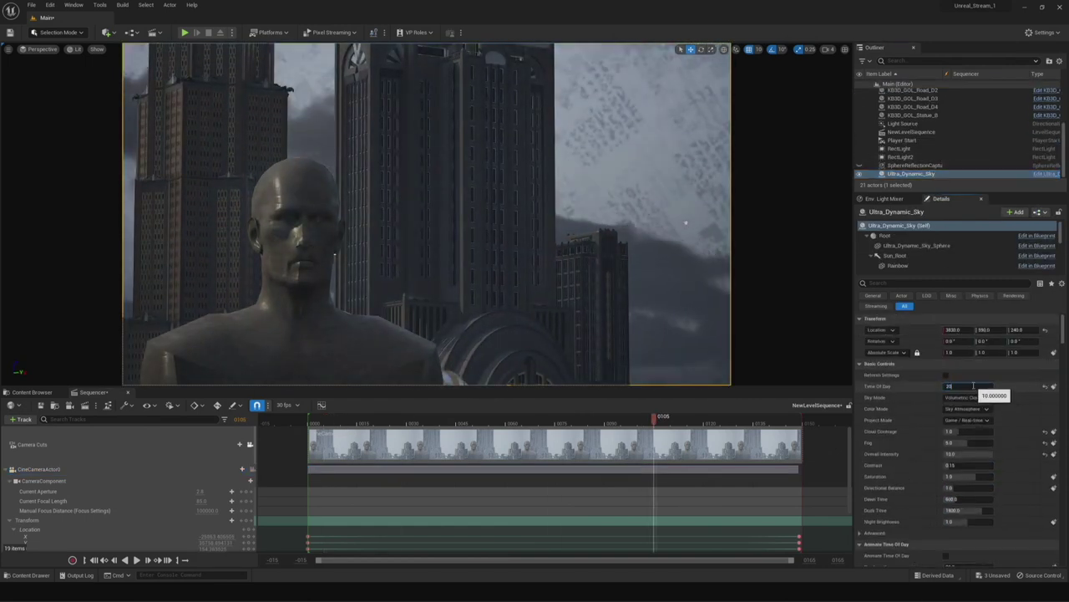
Set the sky to Time of Day 1500, Fog 1.2 and Sky Mode Volumetric Clouds.
type("00")
key("Return")
left_click_drag(655, 418, 556, 418)
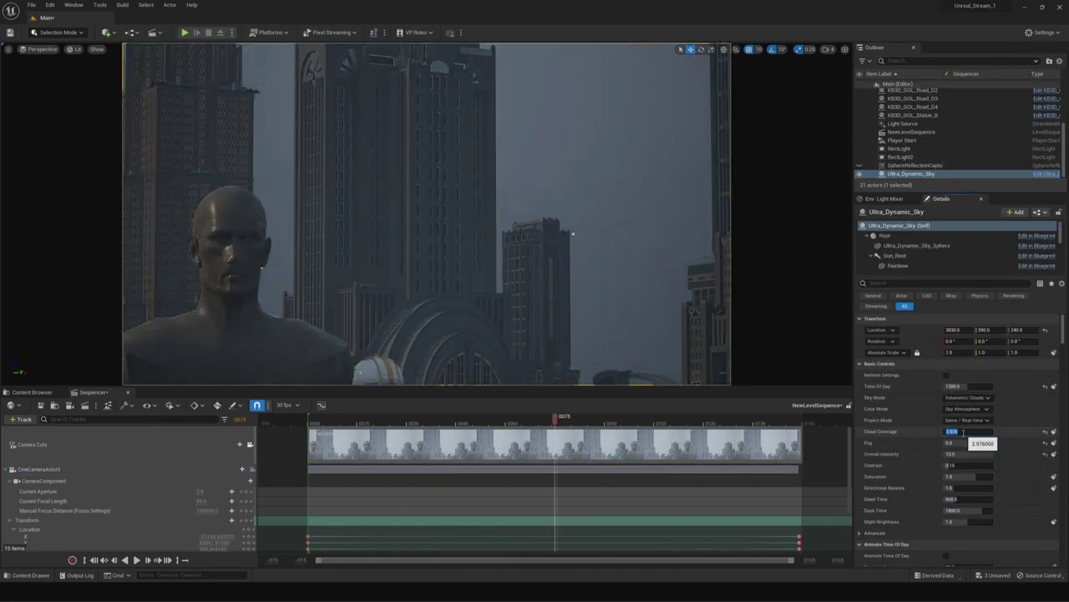
left_click(970, 442)
type("1.2")
key("Tab")
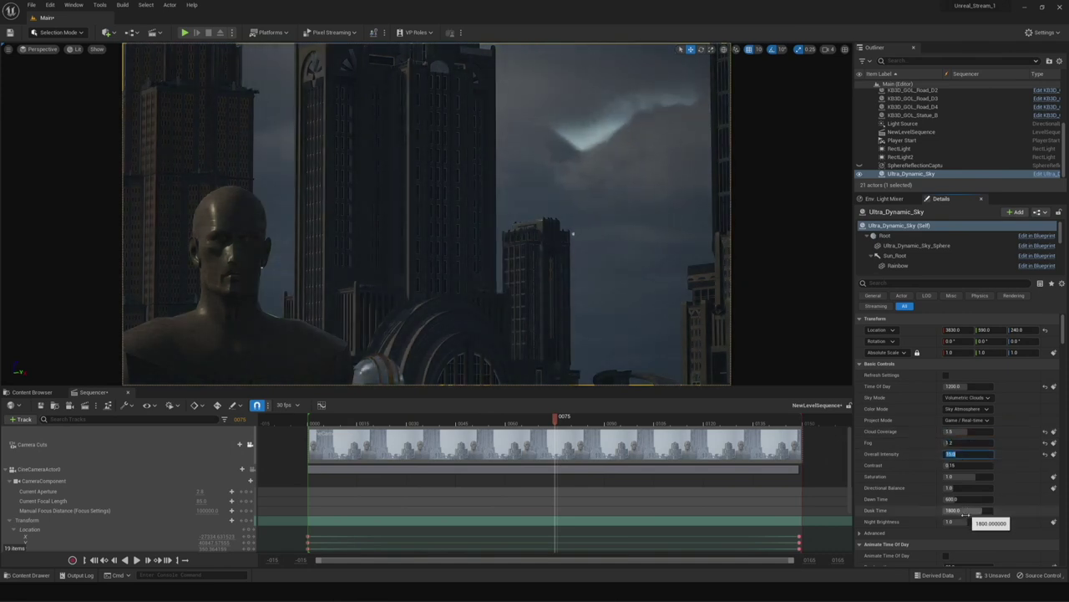
type("1000")
key("Return")
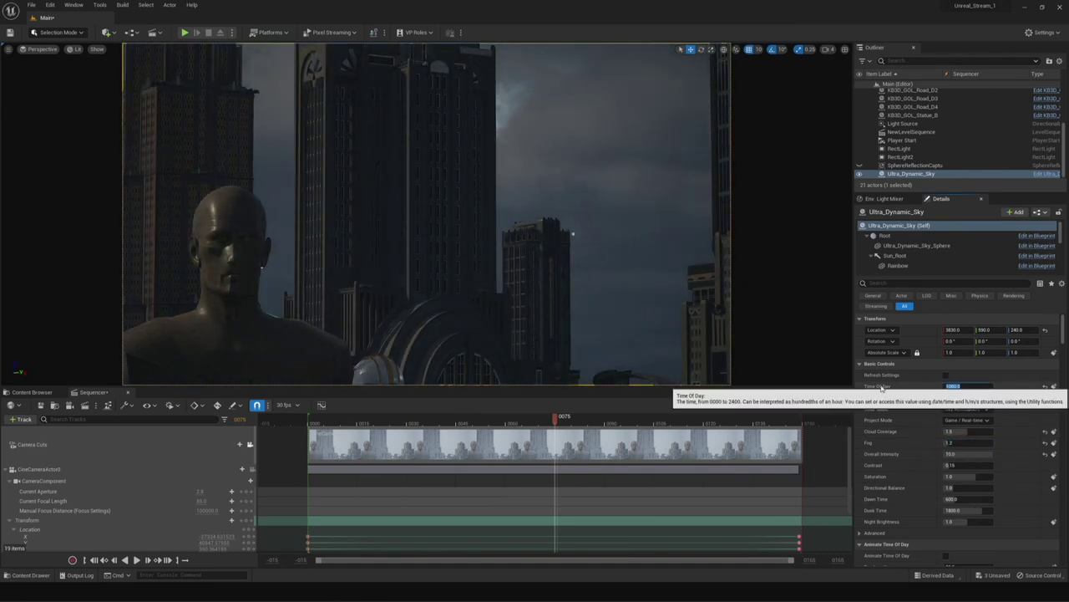
type("150")
left_click(985, 444)
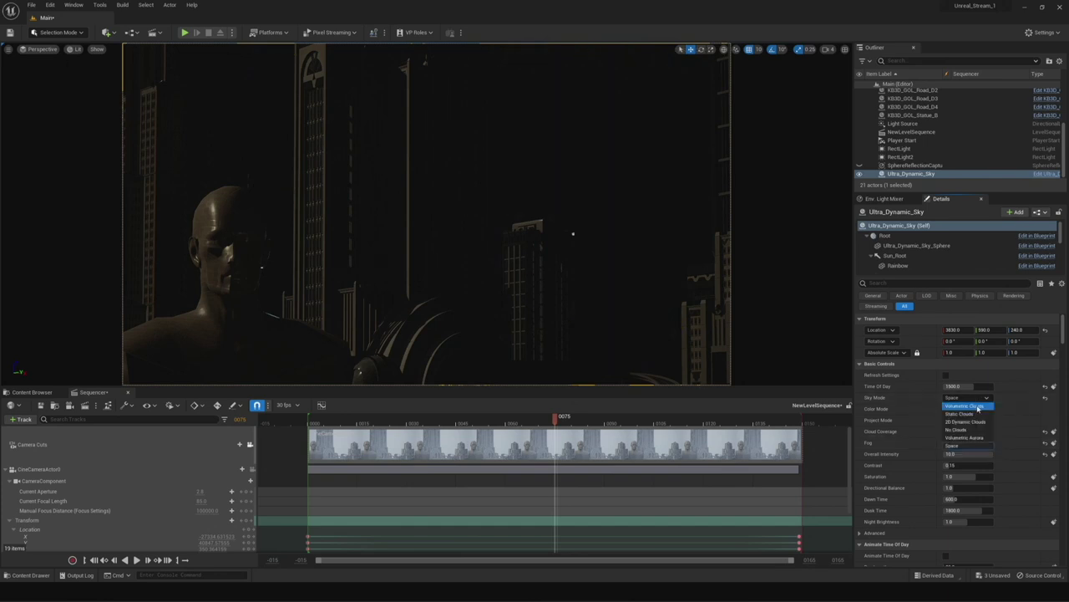
left_click(979, 408)
Give the Light Source a warm cream light colour.
left_click(902, 124)
left_click(974, 397)
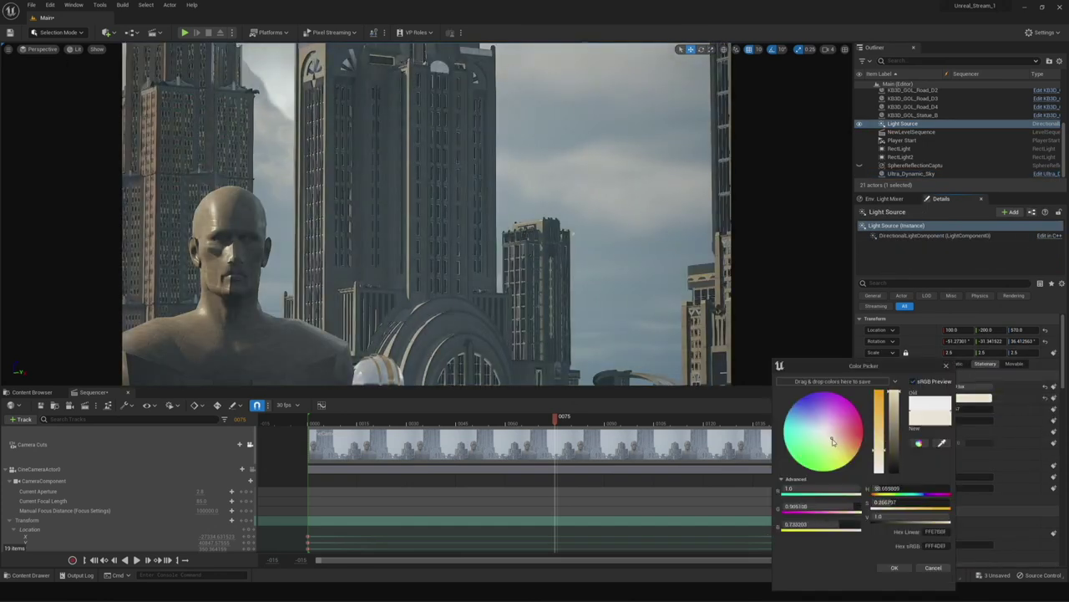
left_click(895, 568)
left_click_drag(321, 416, 800, 416)
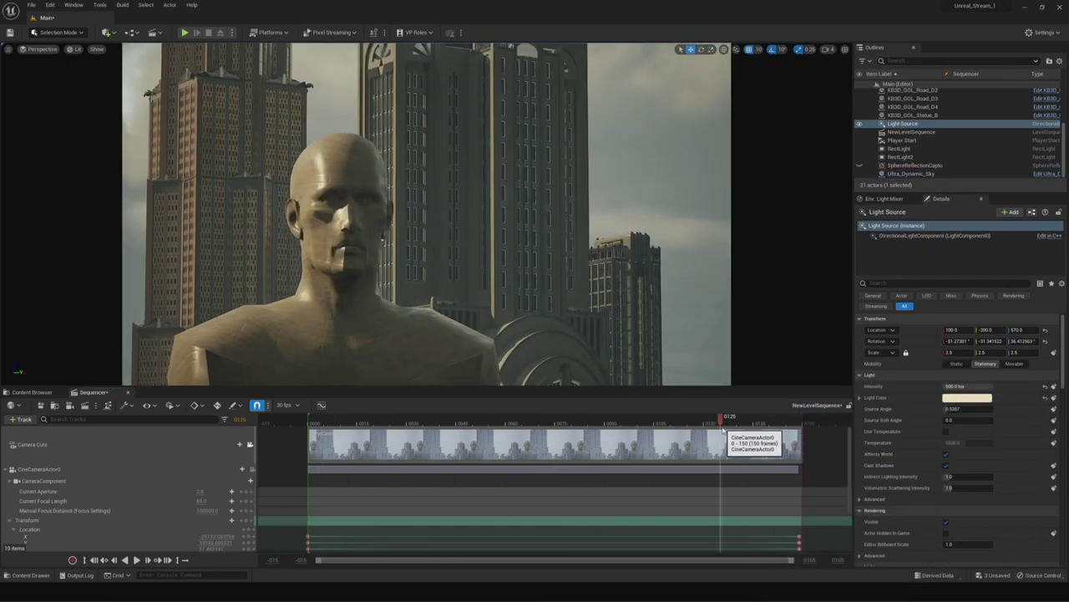
Tweak the camera's location and pitch keys and preview the move from frame 0.
scroll(209, 502, "down", 3)
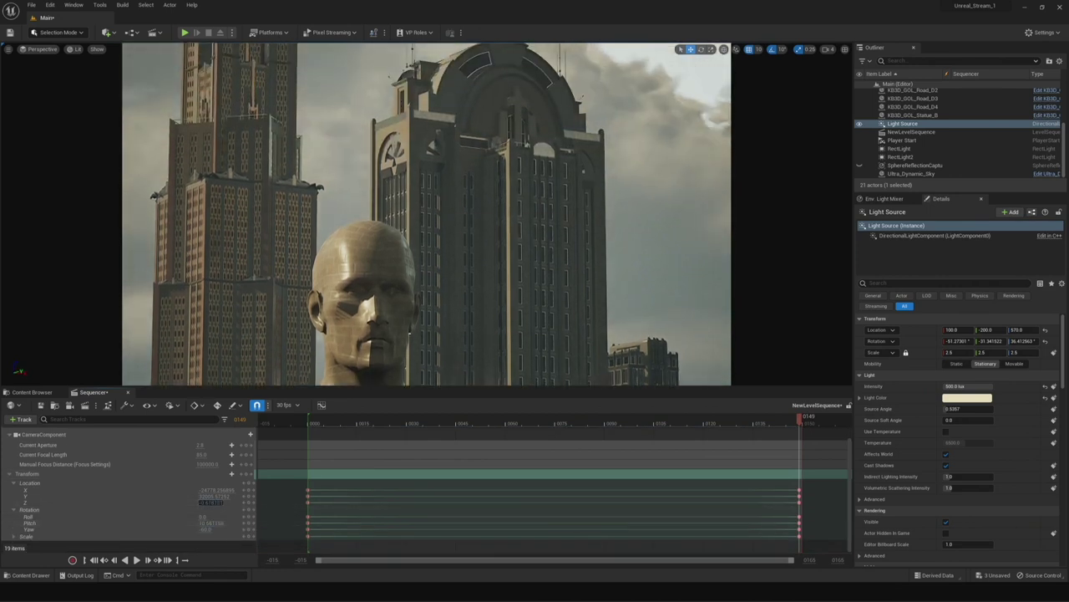
mouse_move(209, 502)
left_mouse_down()
mouse_move(234, 502)
mouse_move(225, 522)
left_mouse_up()
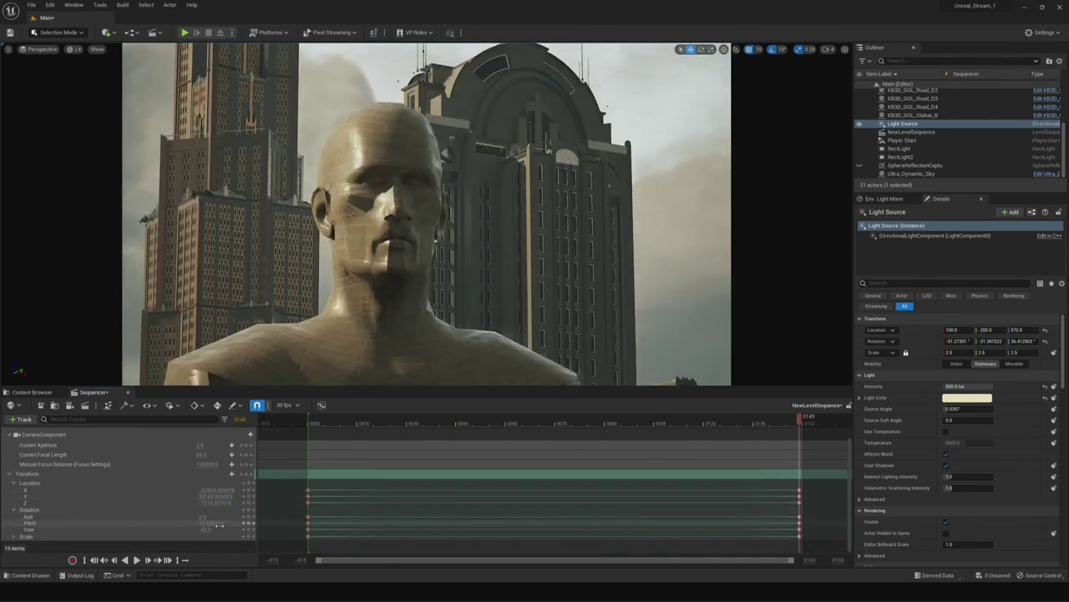
left_click_drag(377, 419, 564, 441)
left_click(314, 422)
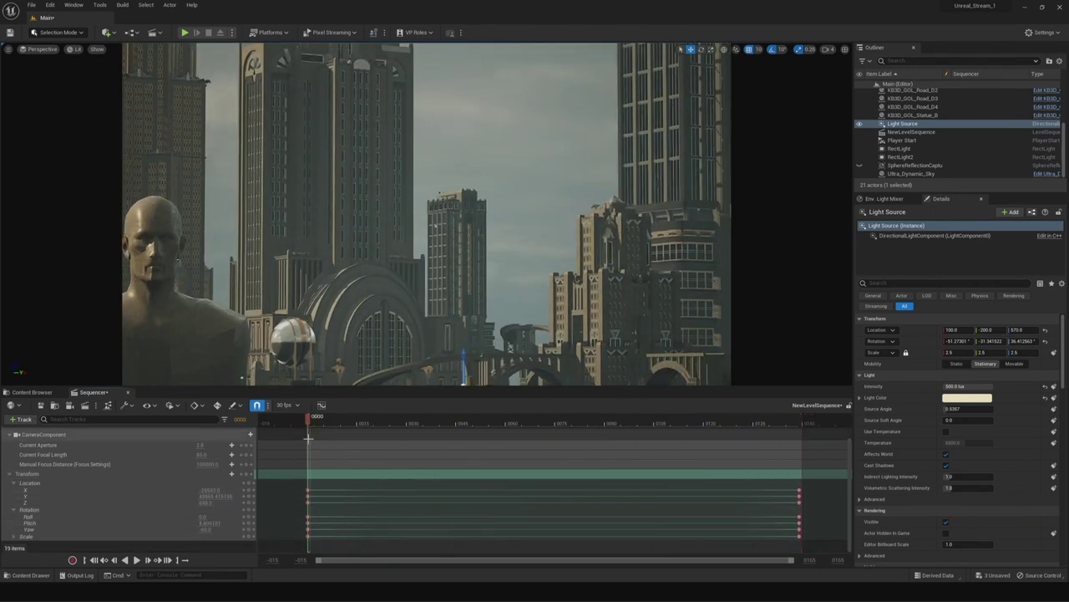
left_click(32, 392)
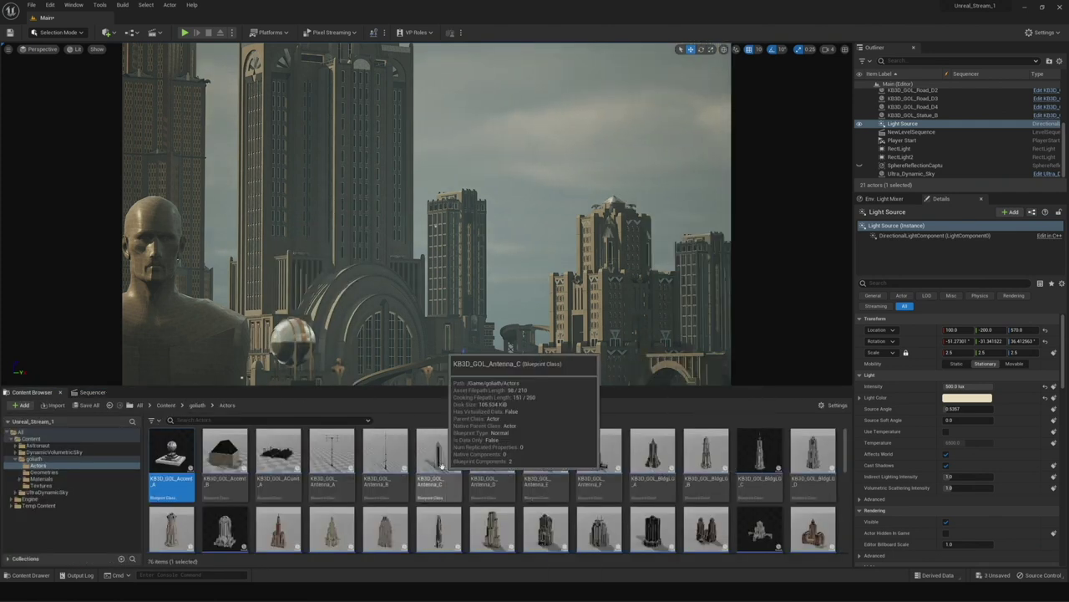
Place KB3D_GOL_Antenna_E and position it behind the skyscrapers using Top view and the camera view.
left_click_drag(546, 464, 464, 378)
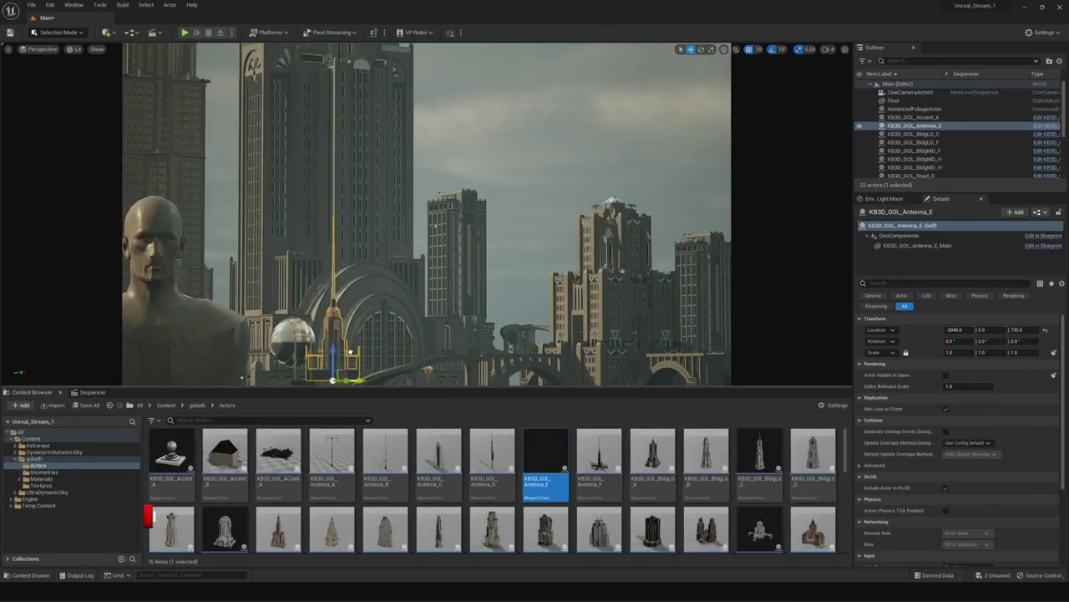
left_click_drag(332, 381, 477, 380)
left_click(46, 50)
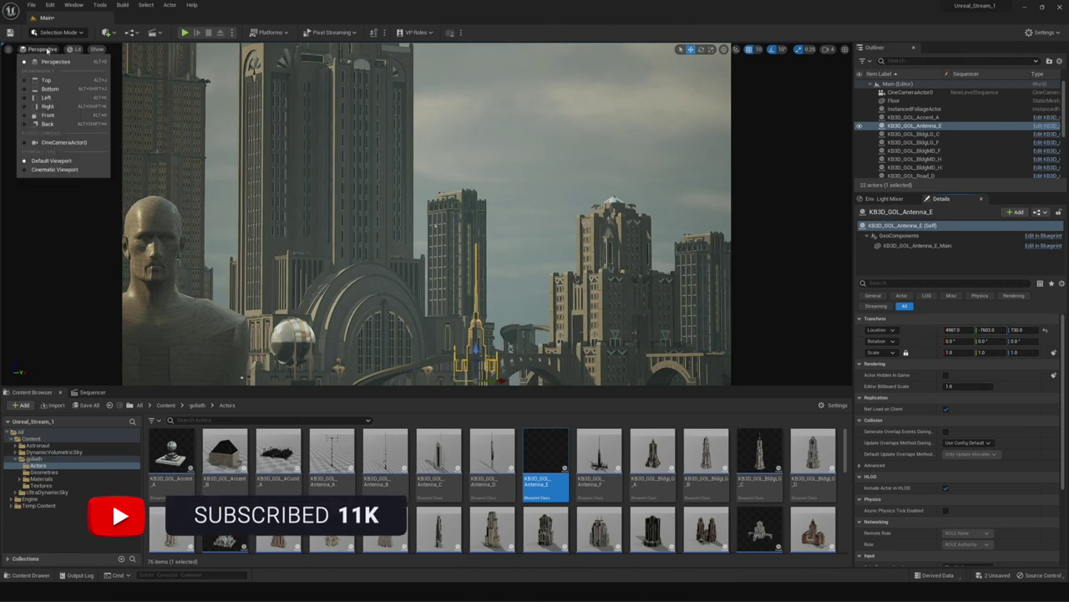
left_click(46, 80)
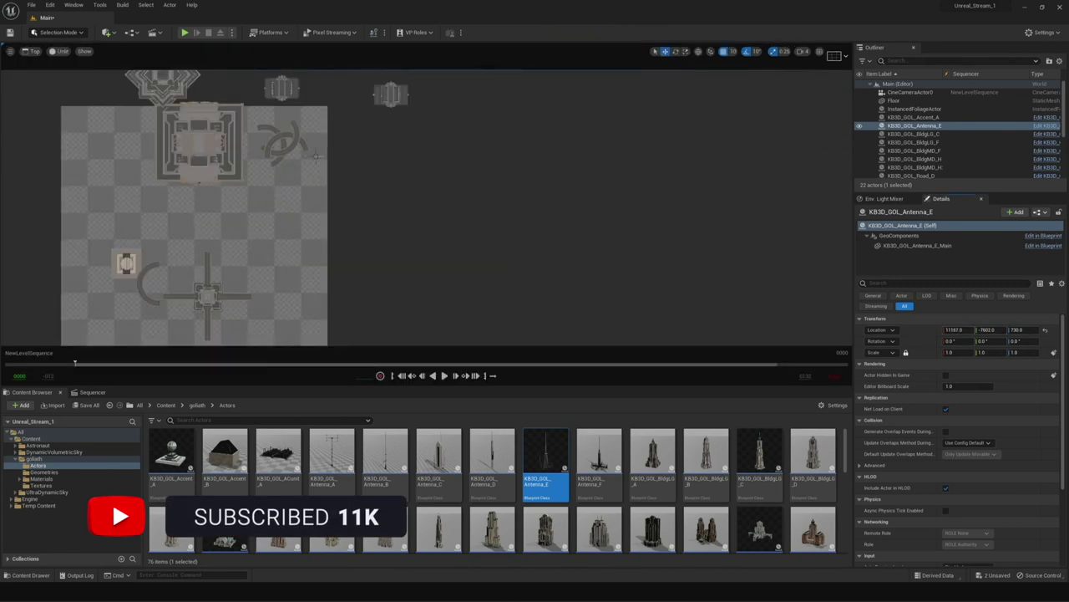
left_click(92, 392)
left_click(34, 444)
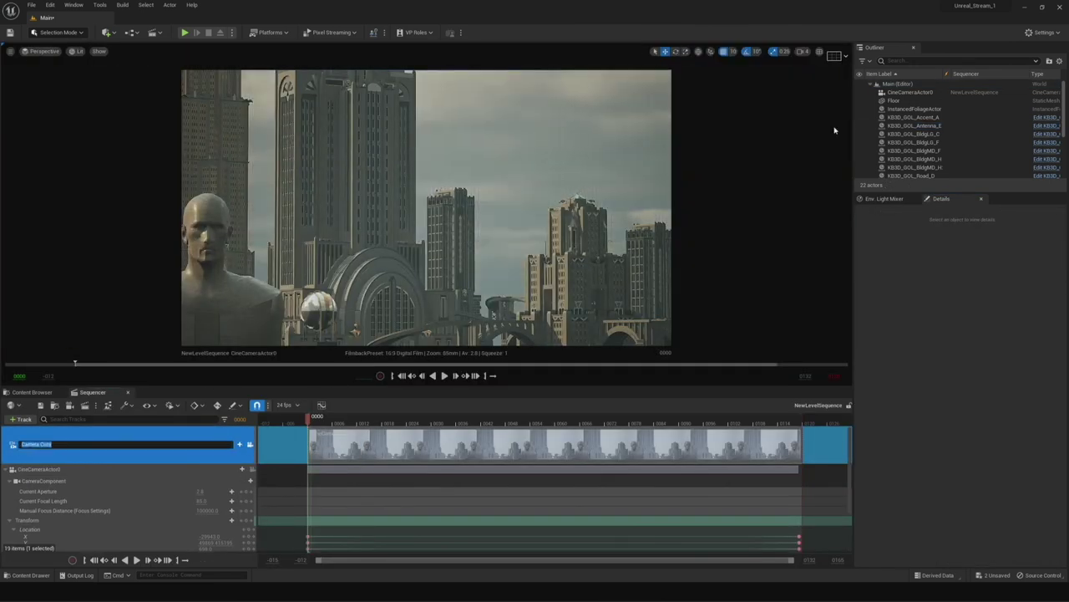
left_click(543, 313)
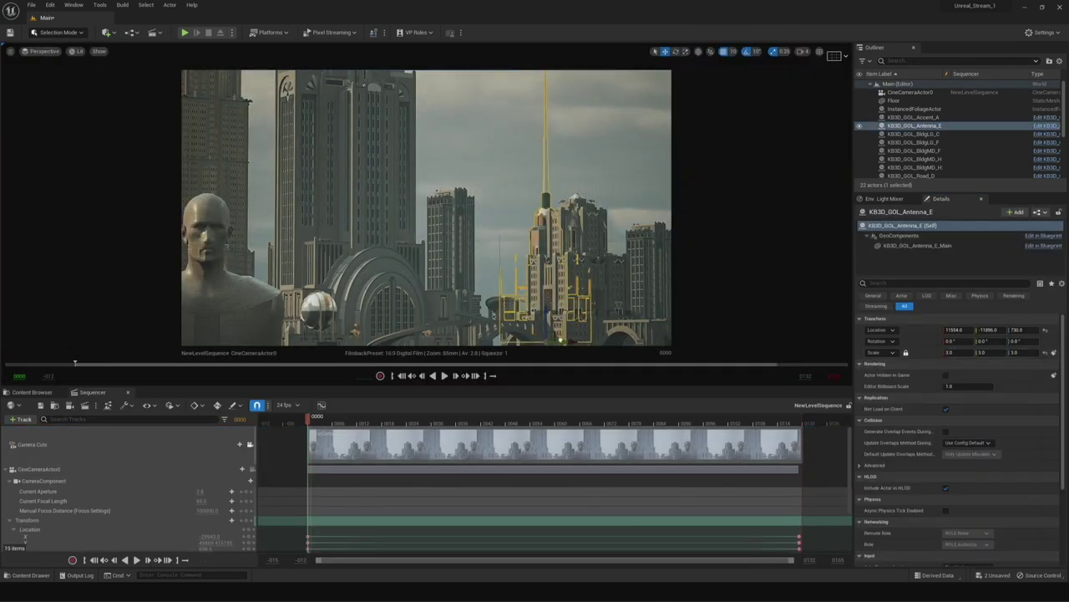
left_click_drag(545, 330, 505, 330)
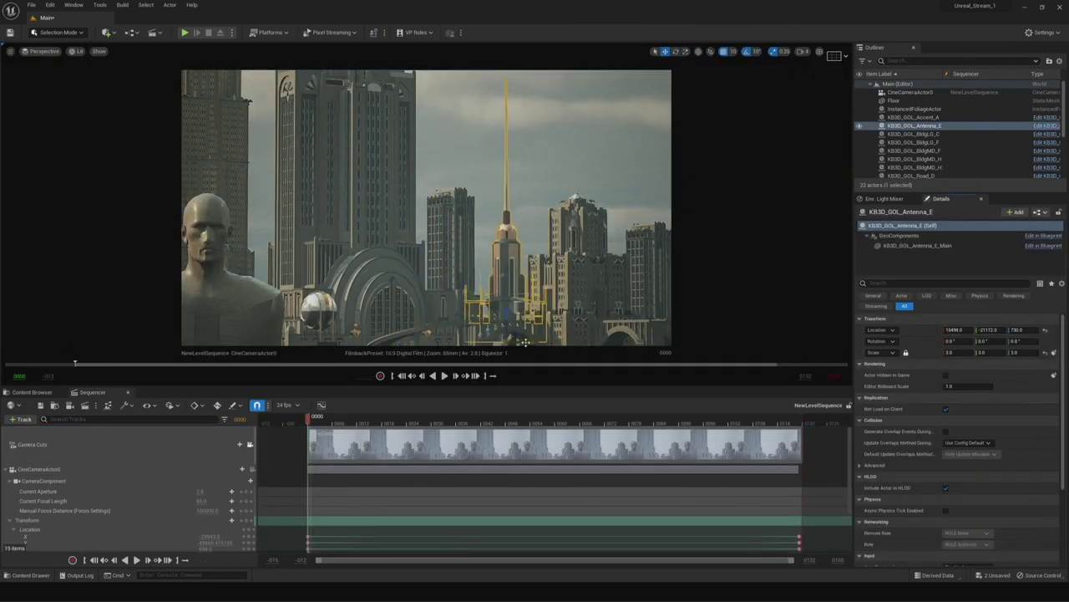
Play the shot, then set the cine camera's manual focus distance to about 1247.
key("space")
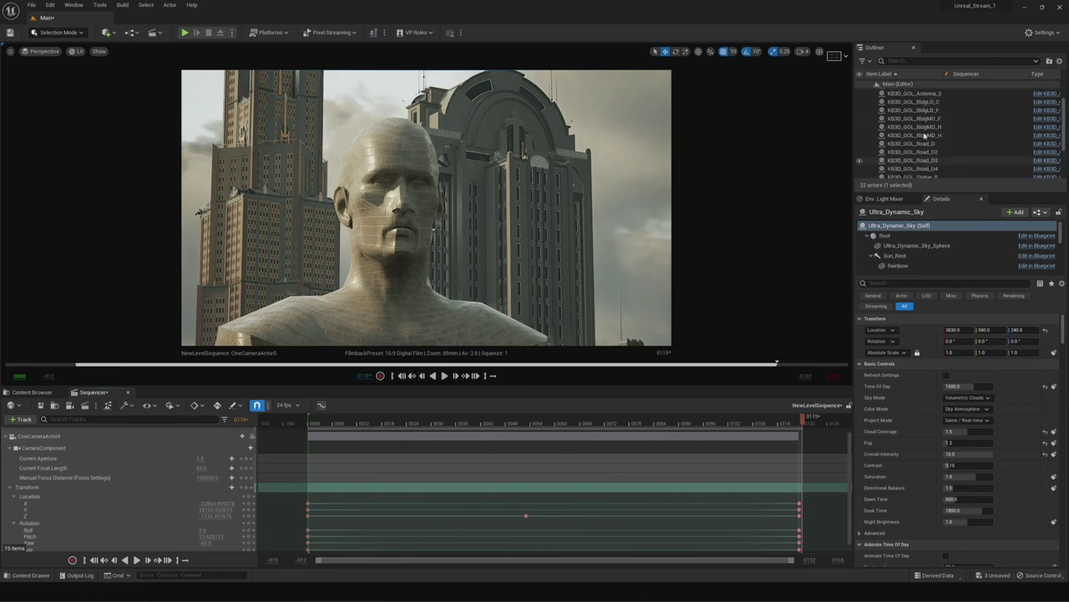
left_click(313, 439)
scroll(876, 392, "down", 3)
left_click(861, 411)
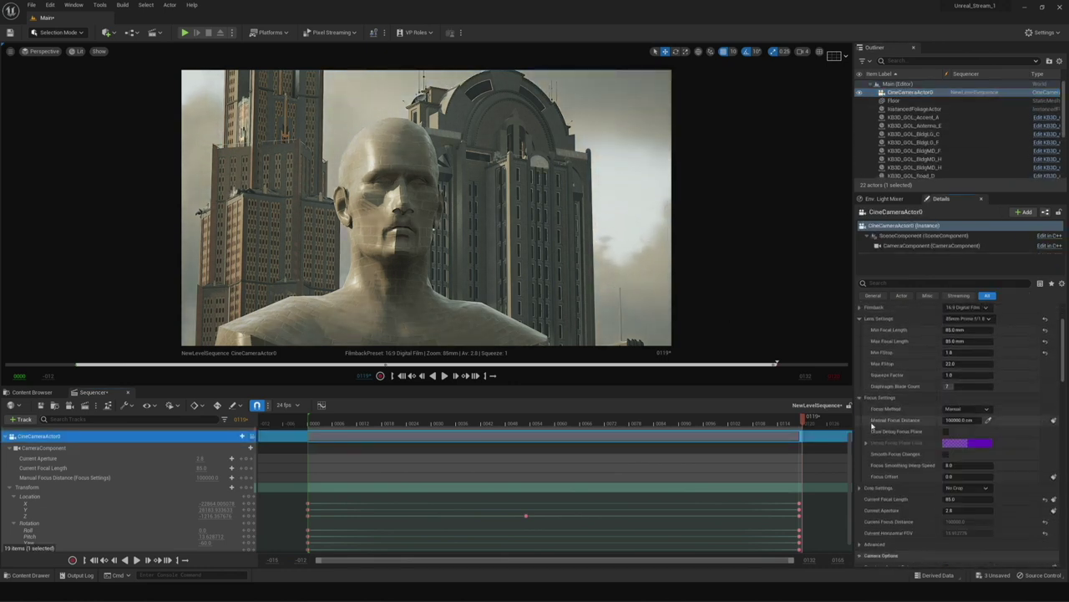
left_click_drag(961, 433, 989, 432)
Set Focus Method to Tracking on KB3D_GOL_Statue_B and edit exposure compensation.
scroll(958, 507, "down", 1)
left_click(966, 395)
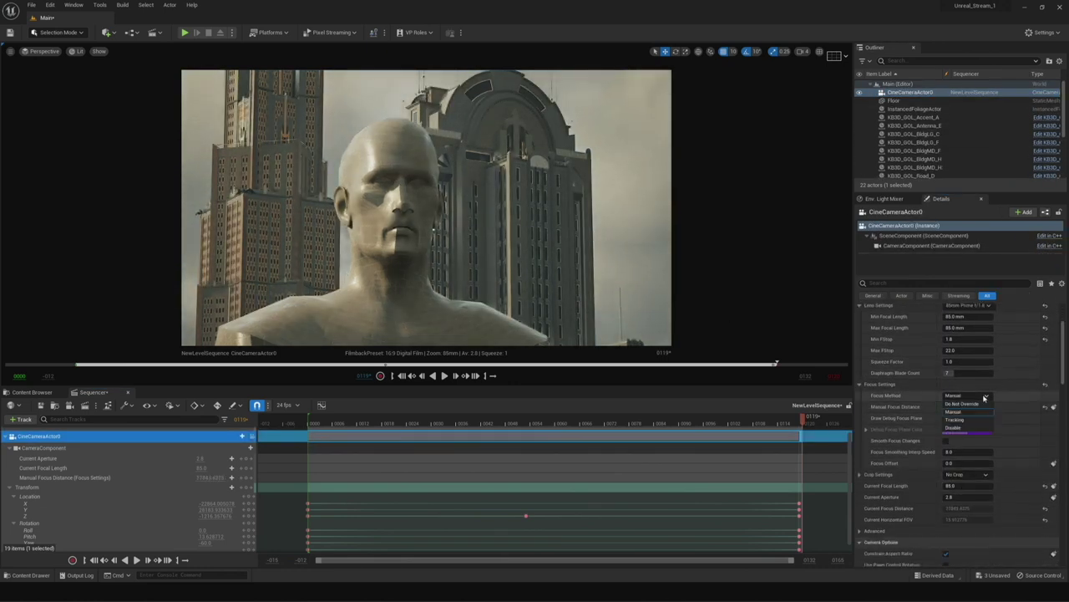
left_click(961, 410)
left_click(974, 418)
left_click(969, 435)
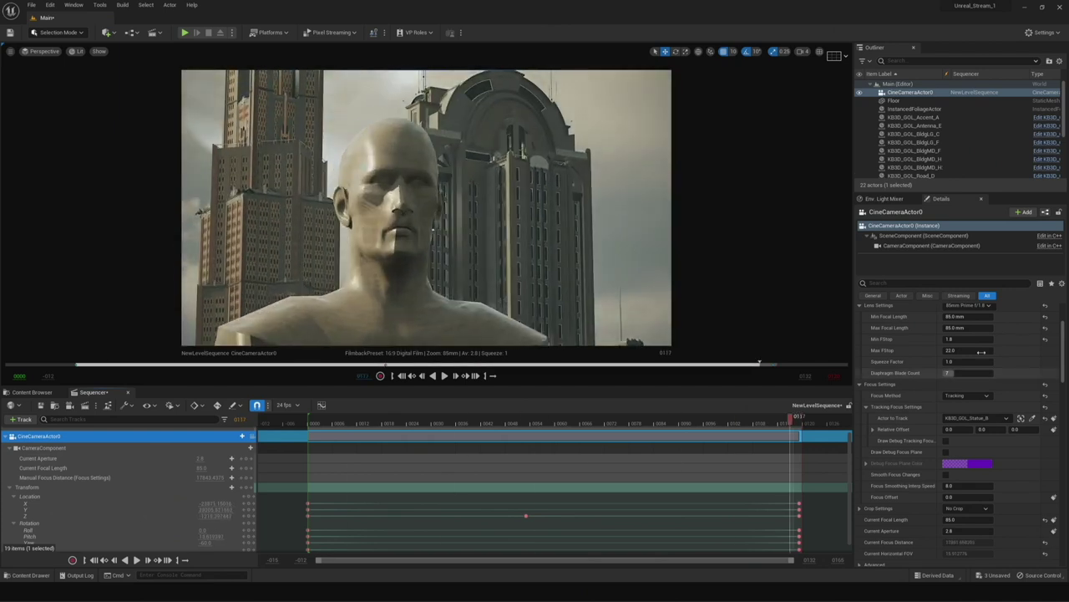
scroll(986, 434, "down", 10)
left_click(963, 473)
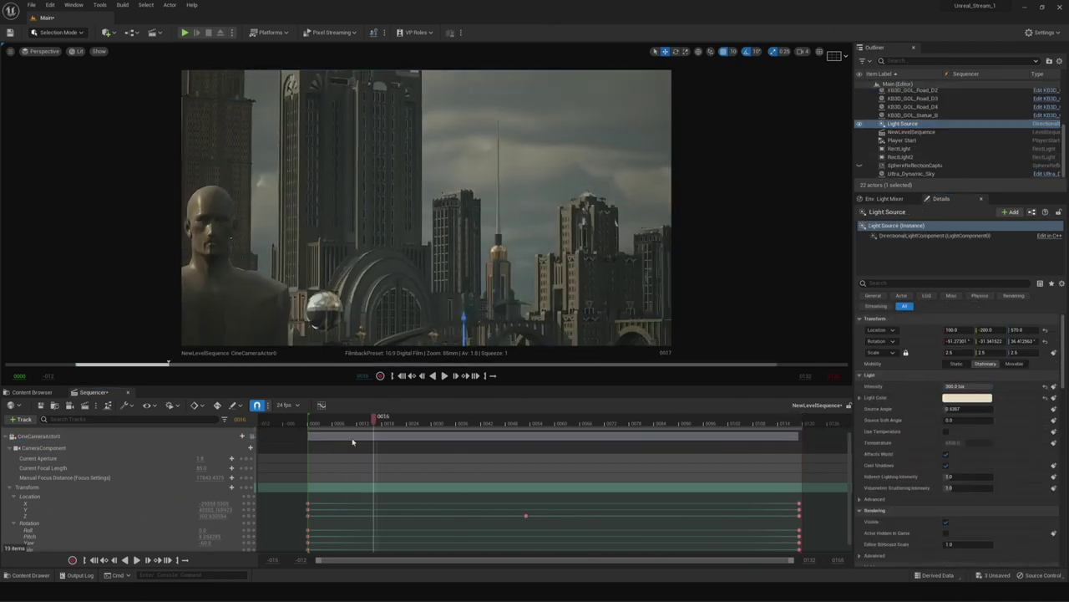
Set depth of field to 312.57 mm sensor width, 2223.77 focal distance, depth blur 20.
left_click(38, 435)
scroll(959, 451, "down", 10)
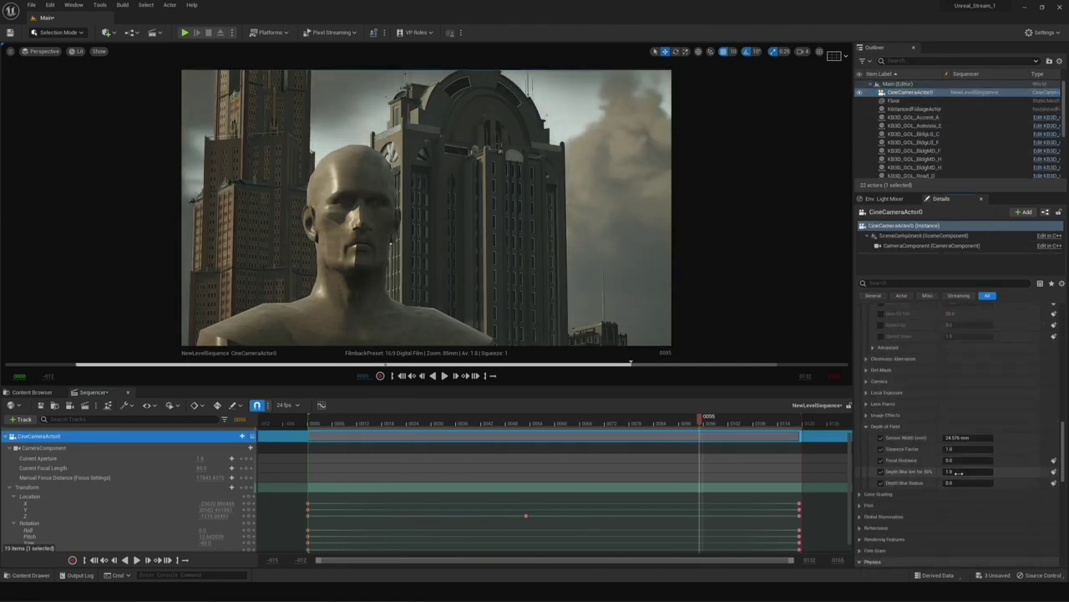
left_click_drag(959, 472, 971, 470)
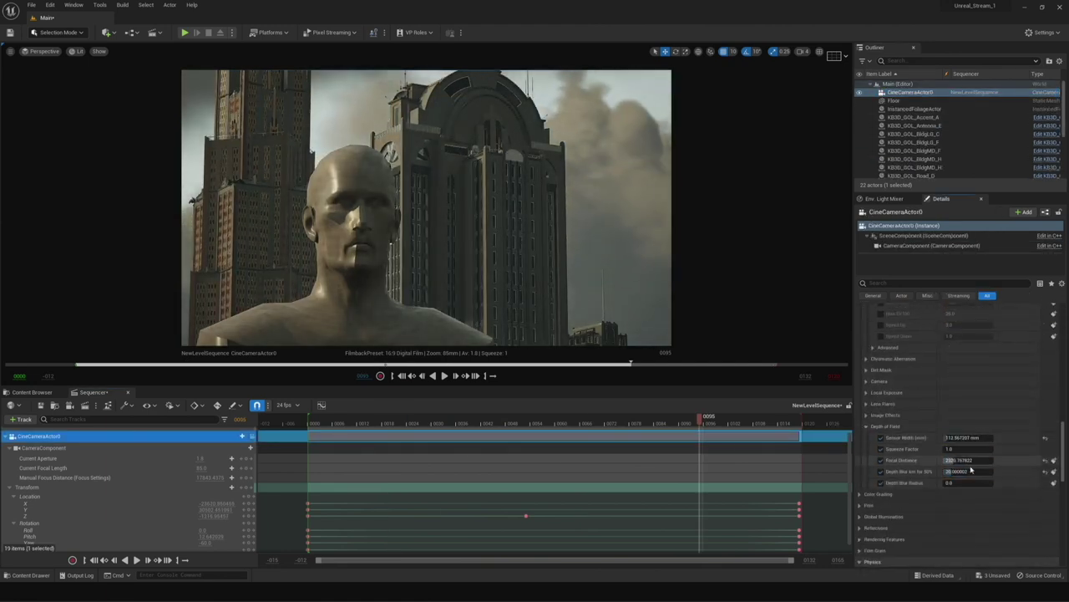
scroll(961, 451, "down", 1)
left_click(879, 391)
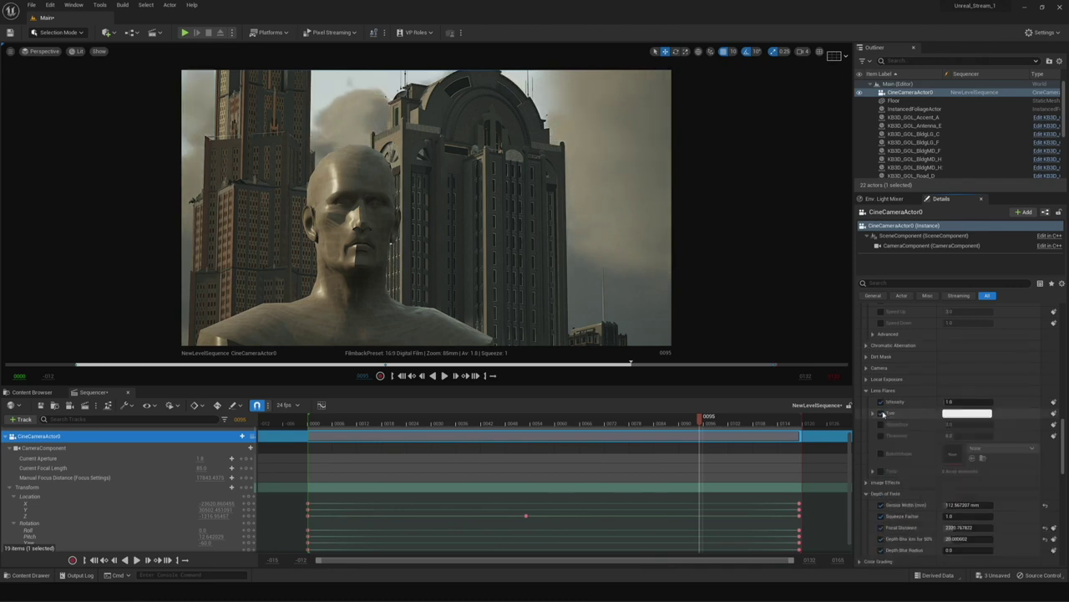
scroll(961, 417, "up", 5)
mouse_move(560, 418)
left_mouse_down()
mouse_move(762, 418)
mouse_move(728, 438)
mouse_move(704, 436)
left_mouse_up()
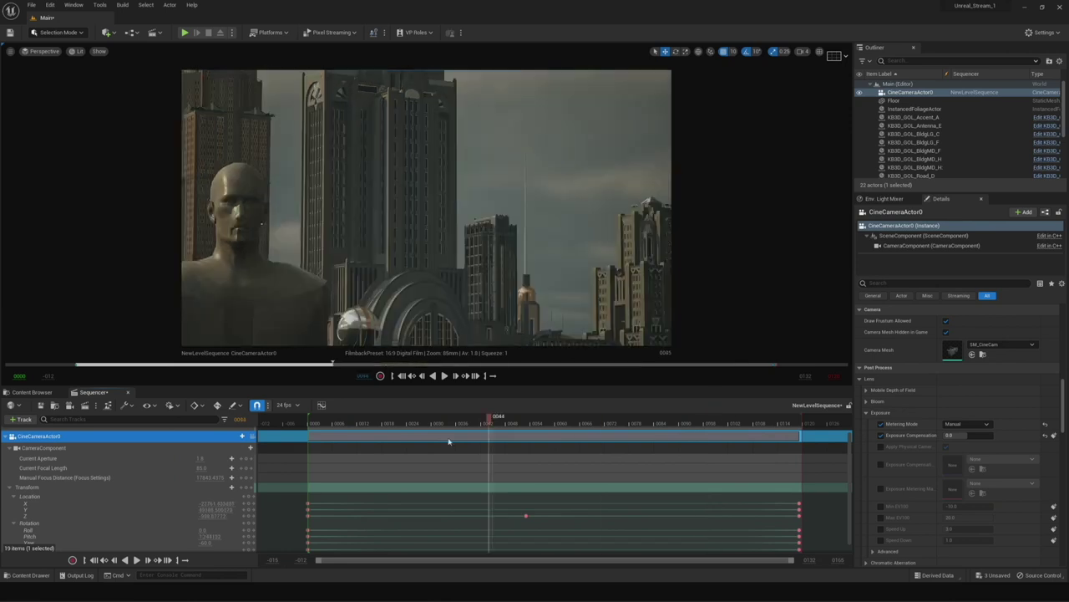